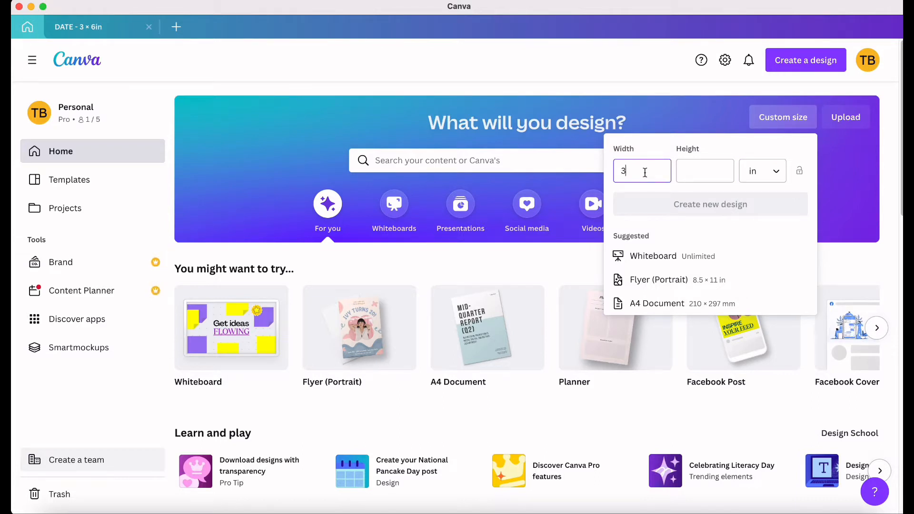
# Step: Set the custom height to 6 in and create the new 3 × 6 in design
pyautogui.click(698, 174)
pyautogui.write('6')
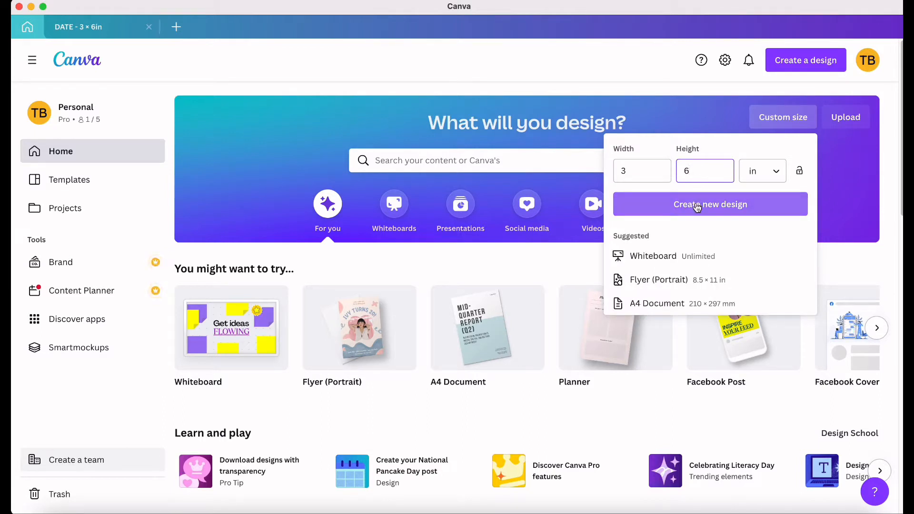
pyautogui.click(696, 207)
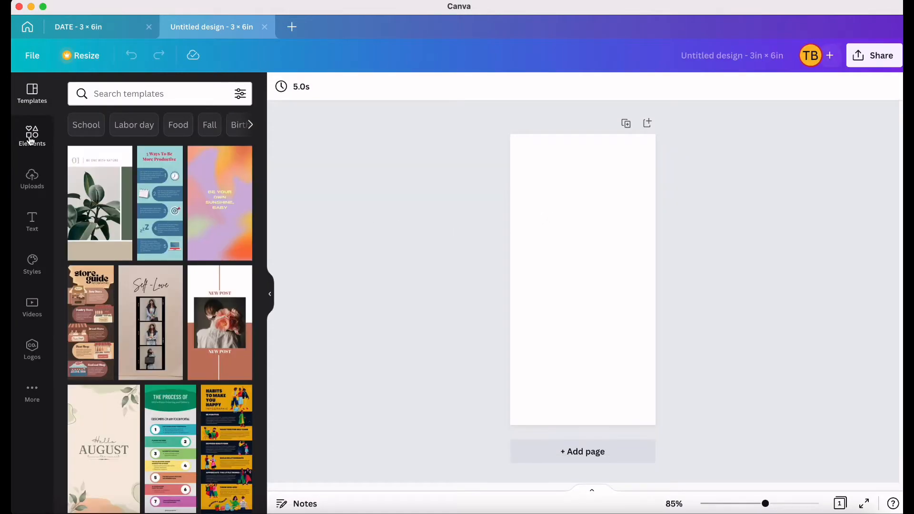
# Step: Search the elements for "TABLE" and place the plain grey outlined grid with three columns and four rows on the page
pyautogui.click(31, 138)
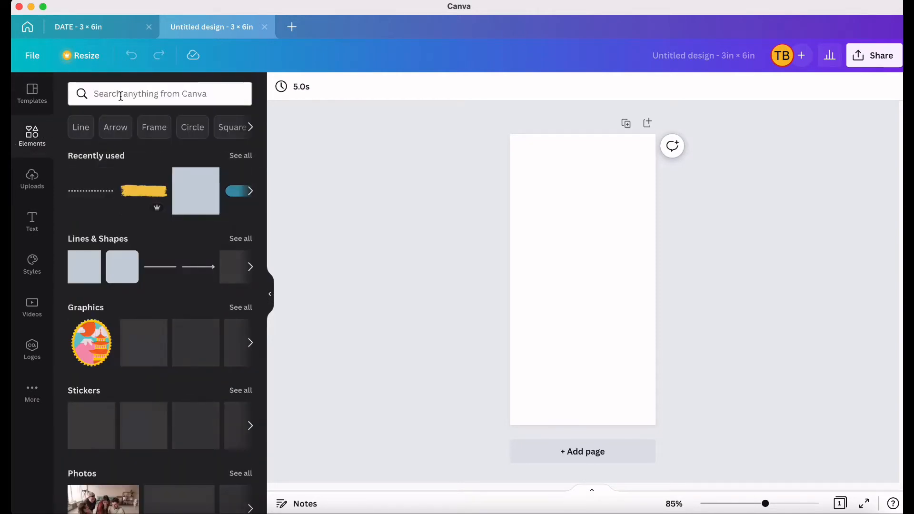
pyautogui.click(121, 95)
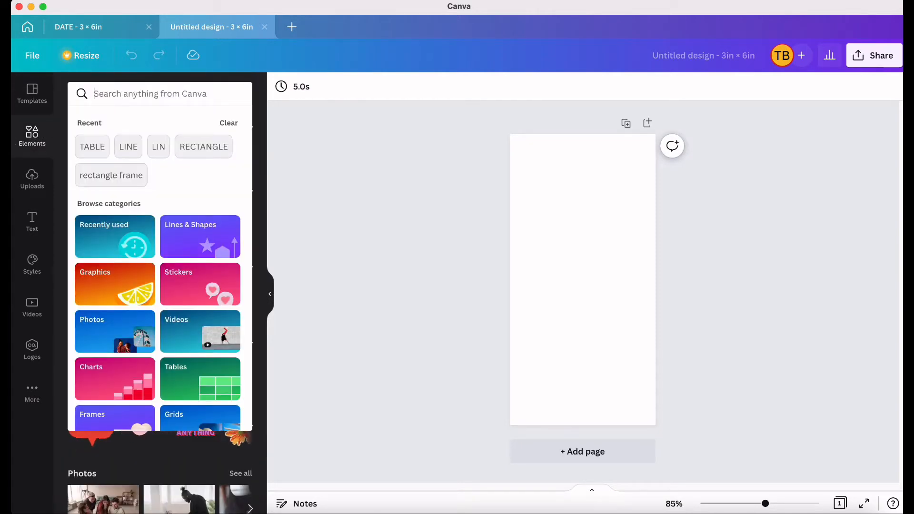
pyautogui.write('TABLE')
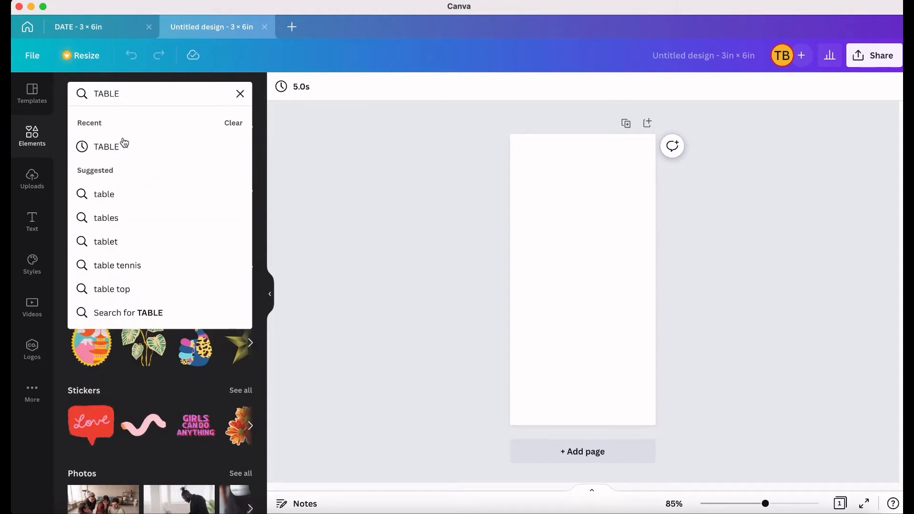
pyautogui.click(118, 147)
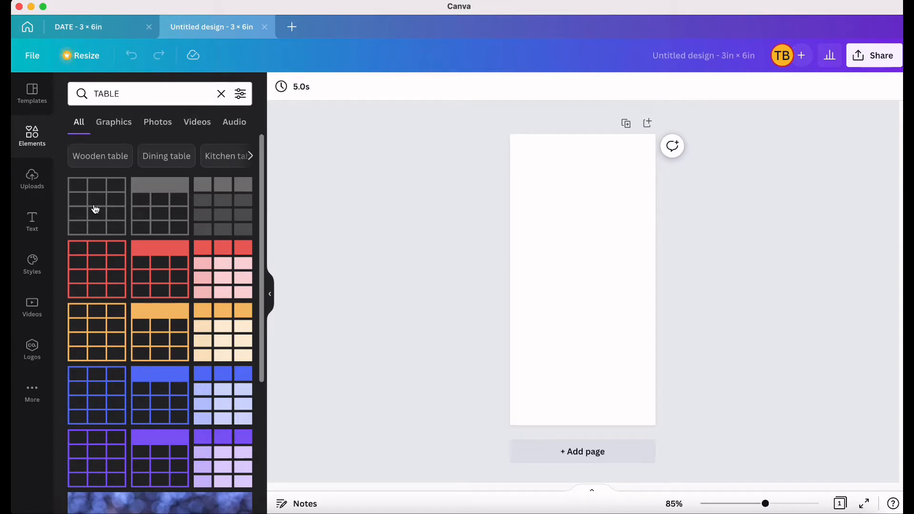
pyautogui.moveTo(532, 265); pyautogui.dragTo(581, 282)
# Step: Add rows below the selected cells repeatedly until the table has 15 rows
pyautogui.rightClick(584, 282)
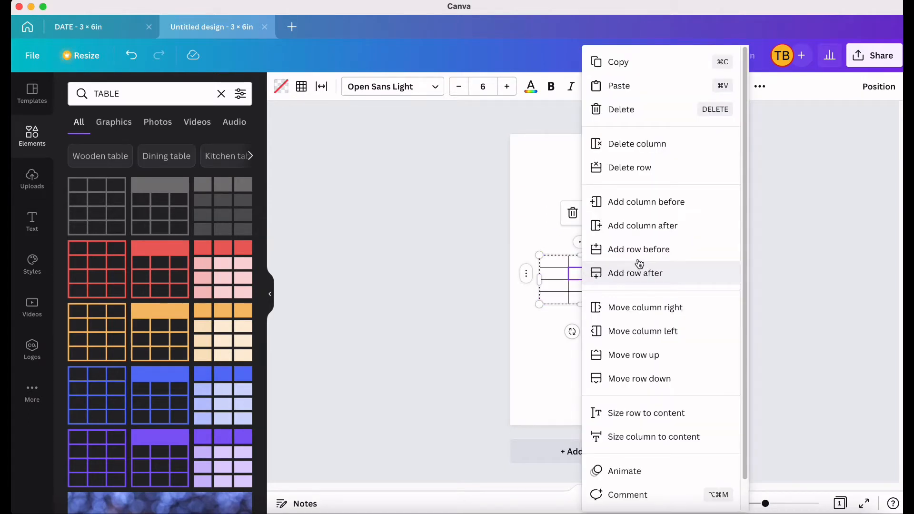
pyautogui.click(644, 272)
pyautogui.rightClick(581, 285)
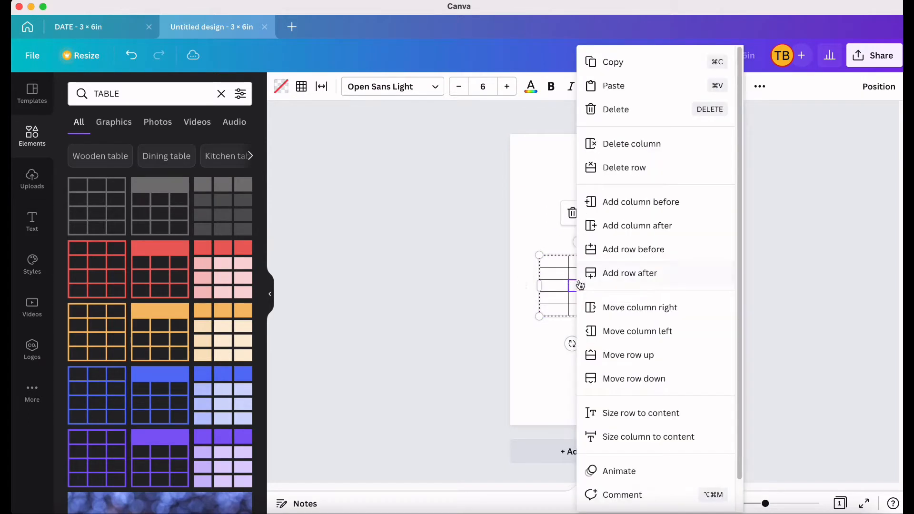
pyautogui.click(614, 272)
pyautogui.rightClick(585, 286)
pyautogui.click(628, 273)
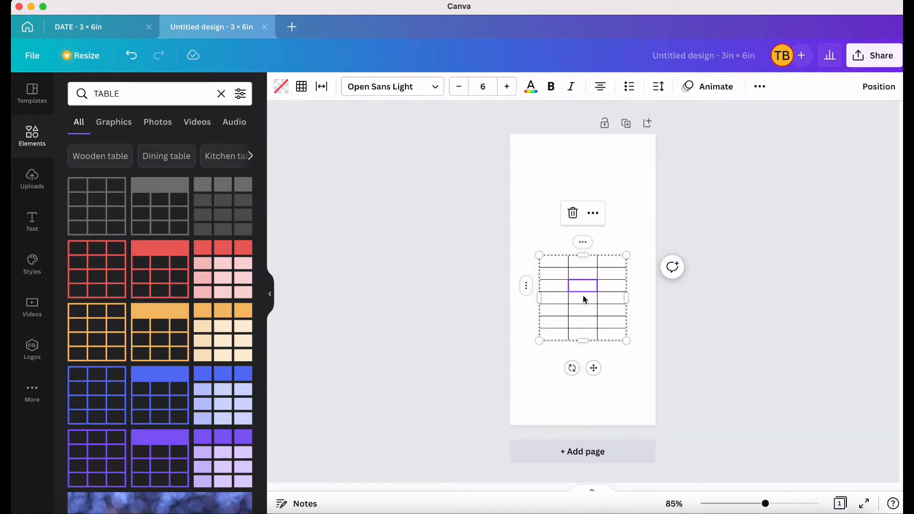
pyautogui.rightClick(585, 299)
pyautogui.click(636, 272)
pyautogui.rightClick(585, 299)
pyautogui.click(636, 273)
pyautogui.rightClick(586, 299)
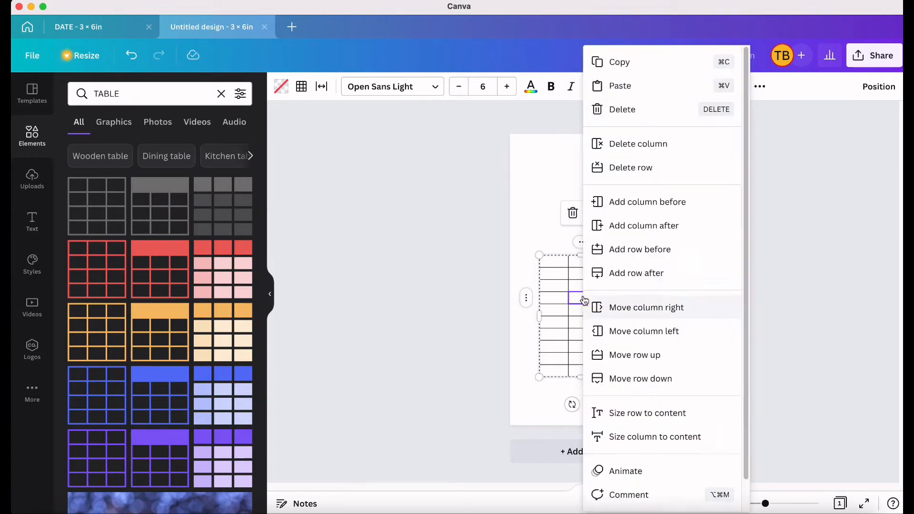
pyautogui.click(632, 274)
pyautogui.rightClick(587, 299)
pyautogui.click(633, 274)
pyautogui.rightClick(580, 299)
pyautogui.click(628, 274)
pyautogui.rightClick(587, 299)
pyautogui.click(621, 274)
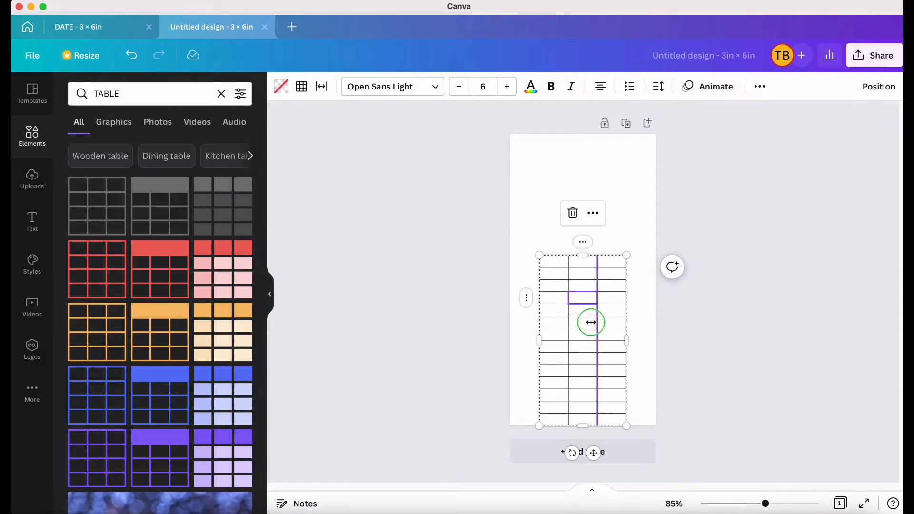
# Step: Move the table up inside the page and widen it on both sides to nearly the full page width
pyautogui.moveTo(593, 453); pyautogui.dragTo(590, 431)
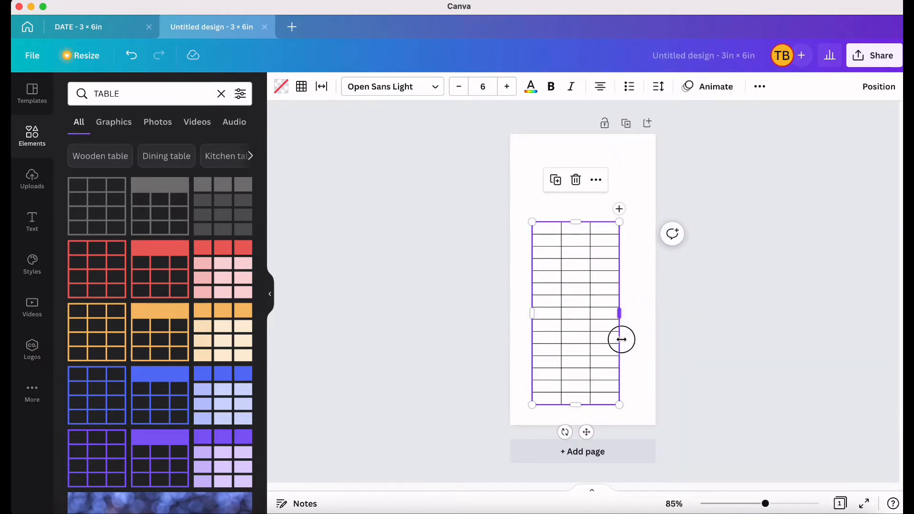
pyautogui.moveTo(621, 339); pyautogui.dragTo(653, 348)
pyautogui.moveTo(529, 313); pyautogui.dragTo(514, 313)
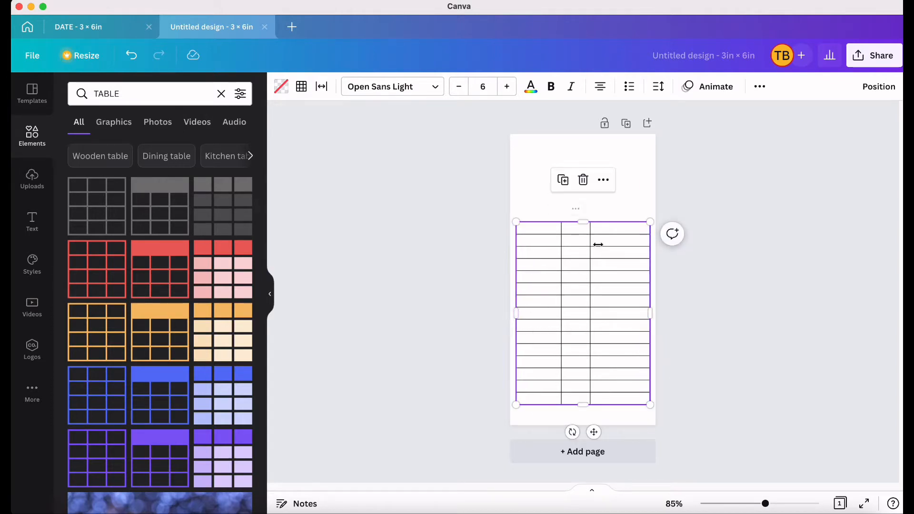
# Step: Widen the table's middle column slightly and make the header row taller than the other rows
pyautogui.moveTo(585, 222); pyautogui.dragTo(592, 222)
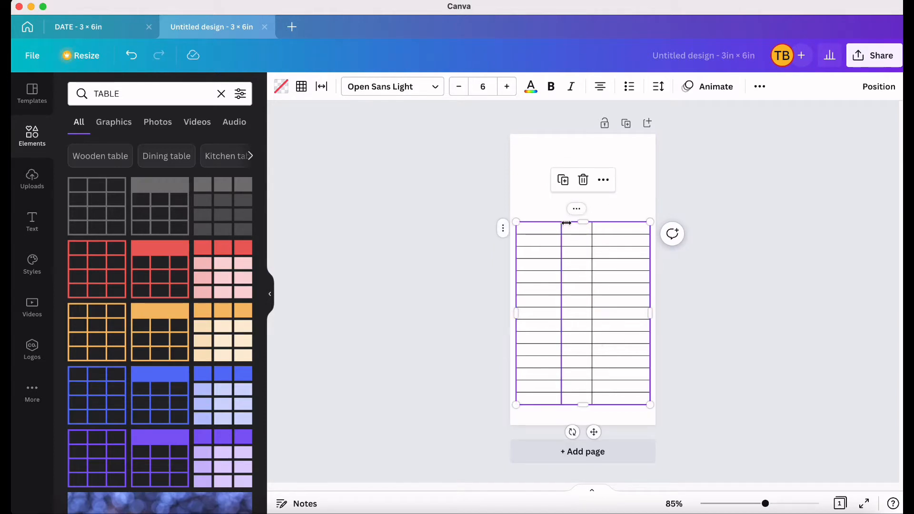
pyautogui.moveTo(573, 223); pyautogui.dragTo(571, 221)
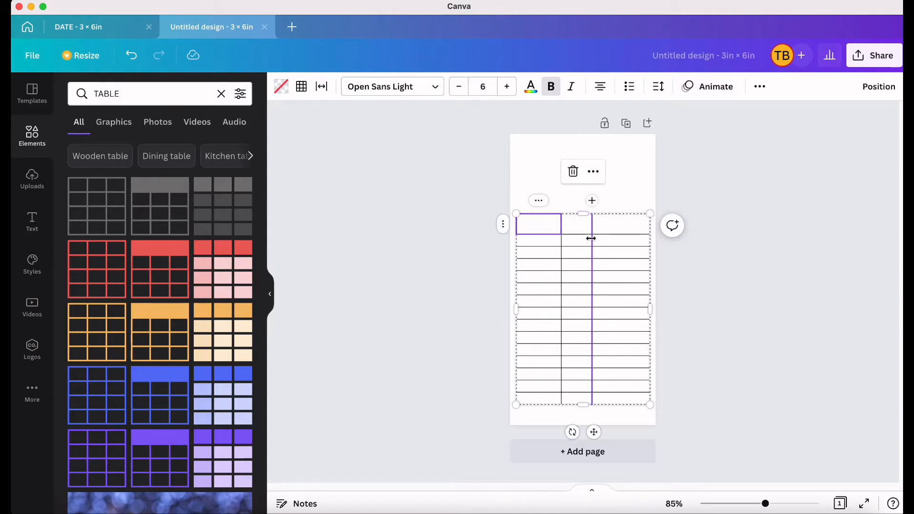
# Step: Add a subheading reading "DATE", narrow its text box to the first column's width and place it in the first header cell
pyautogui.click(34, 220)
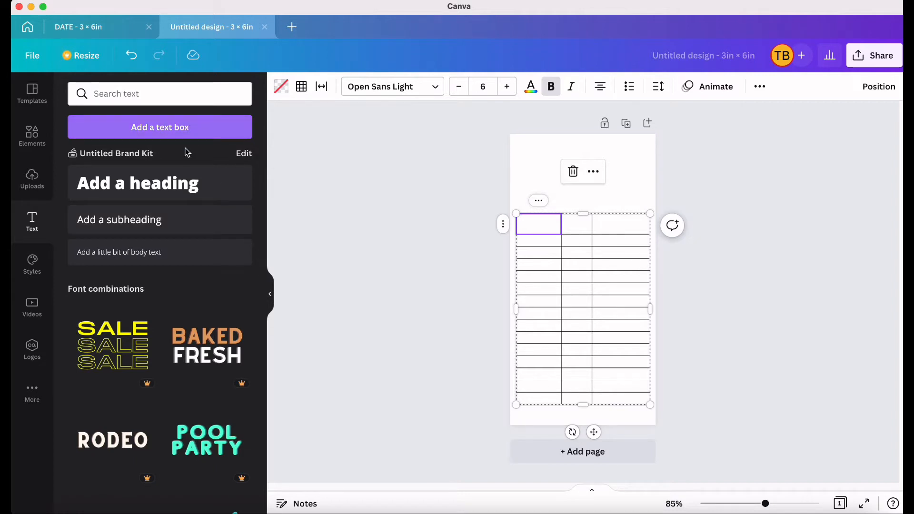
pyautogui.click(170, 221)
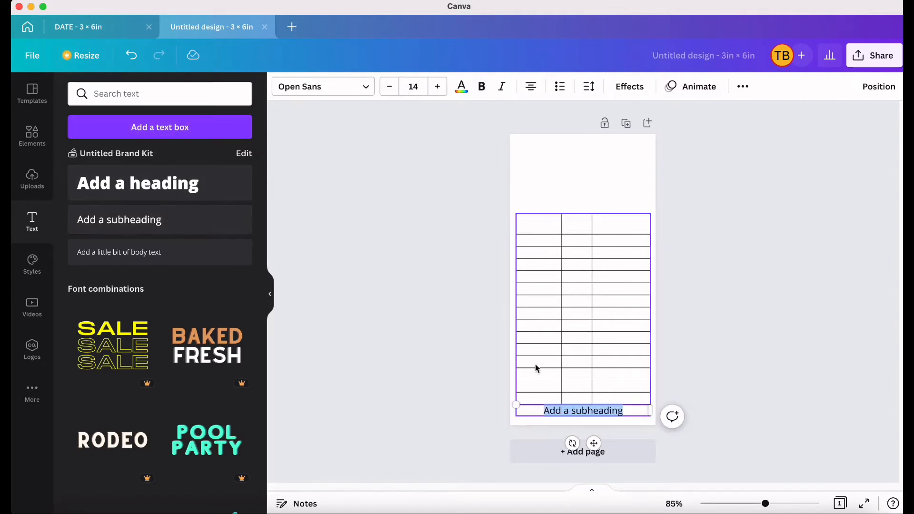
pyautogui.moveTo(596, 444); pyautogui.dragTo(560, 257)
pyautogui.moveTo(615, 225); pyautogui.dragTo(523, 227)
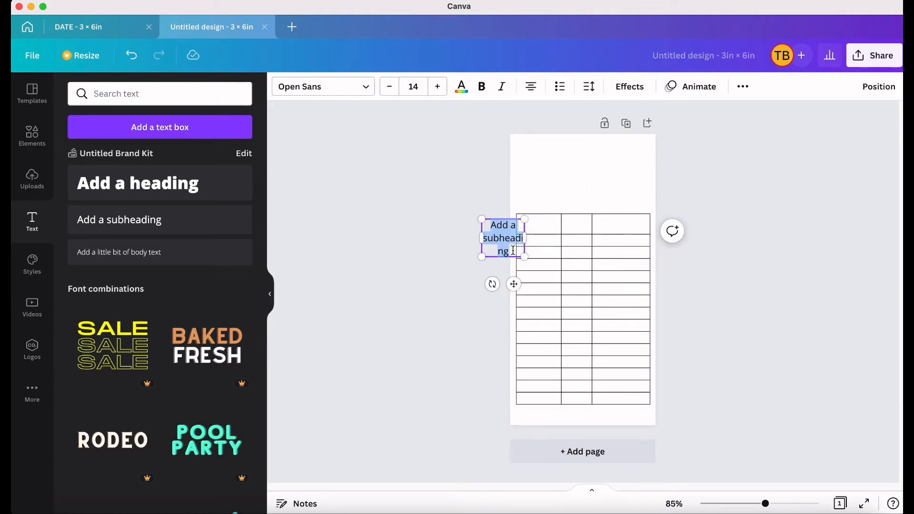
pyautogui.press('BackSpace')
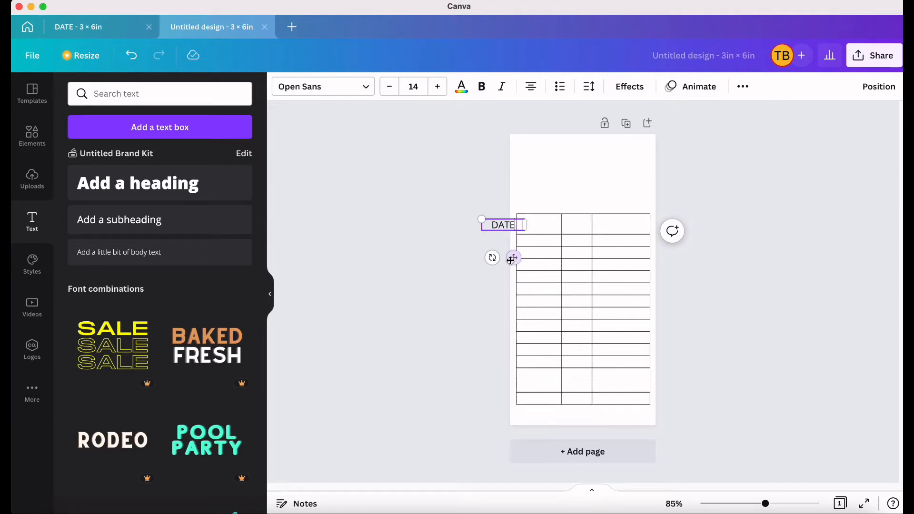
pyautogui.moveTo(514, 257); pyautogui.dragTo(547, 259)
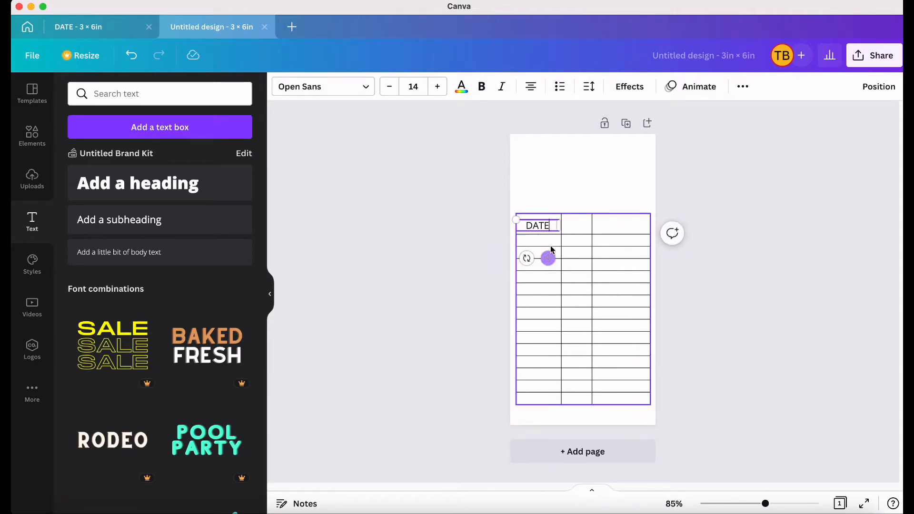
# Step: Set the DATE heading's font to Agrandir Tight Medium and its size to 16
pyautogui.moveTo(554, 226); pyautogui.dragTo(523, 225)
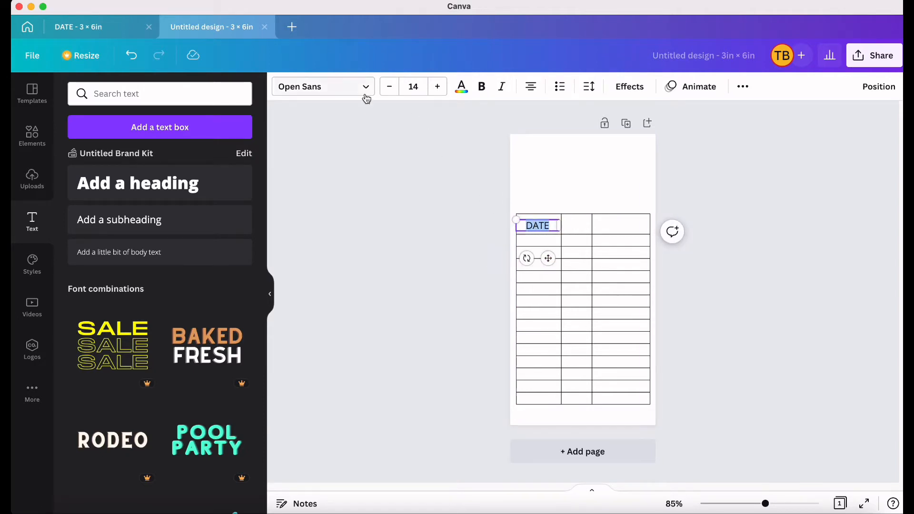
pyautogui.click(314, 88)
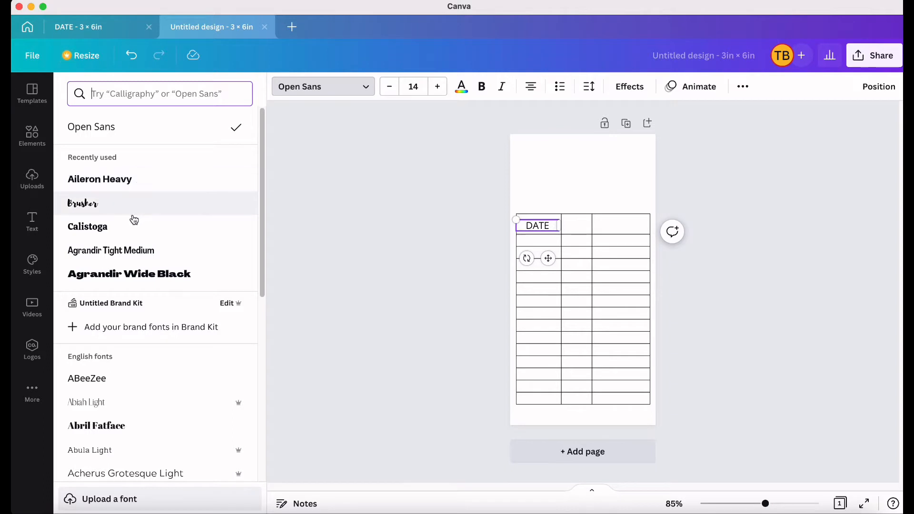
pyautogui.click(127, 251)
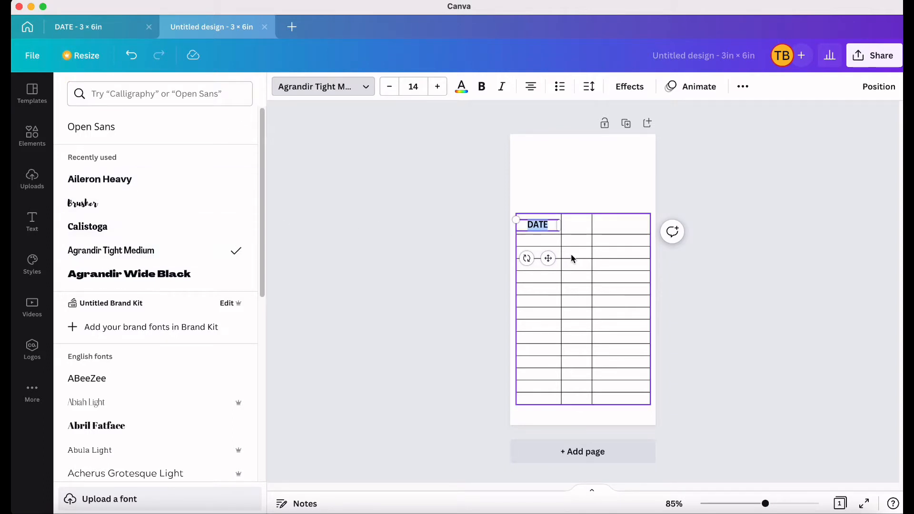
pyautogui.click(437, 88)
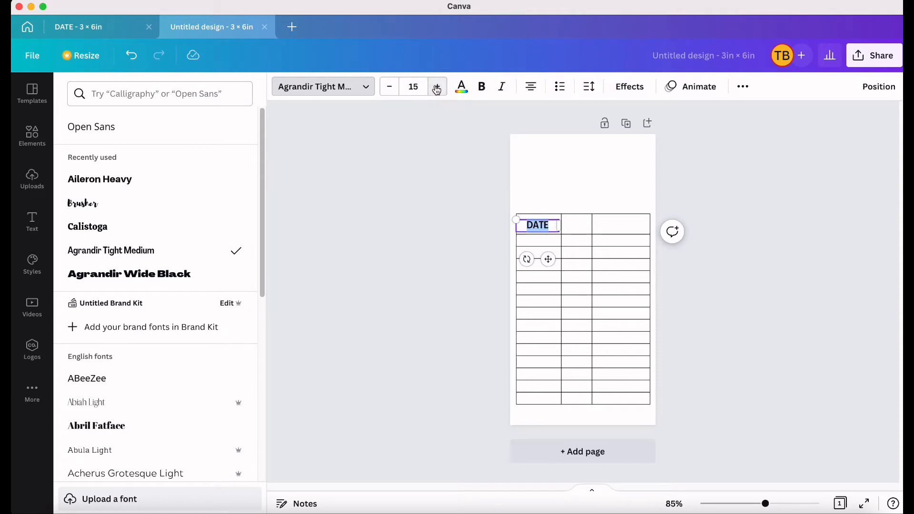
pyautogui.click(437, 88)
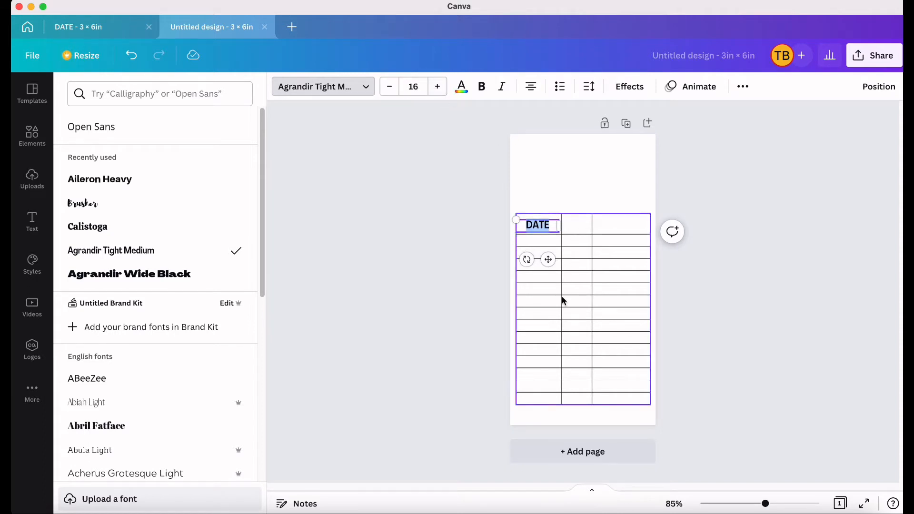
pyautogui.click(561, 310)
# Step: Copy the DATE heading into the middle header cell, change its text to "+/-" and fit its box to the cell
pyautogui.click(541, 233)
pyautogui.rightClick(543, 230)
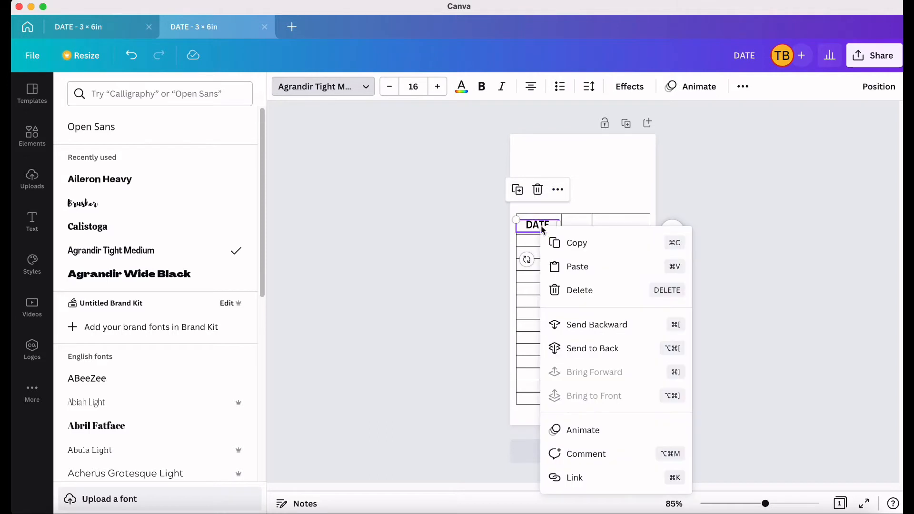
pyautogui.click(581, 244)
pyautogui.rightClick(578, 227)
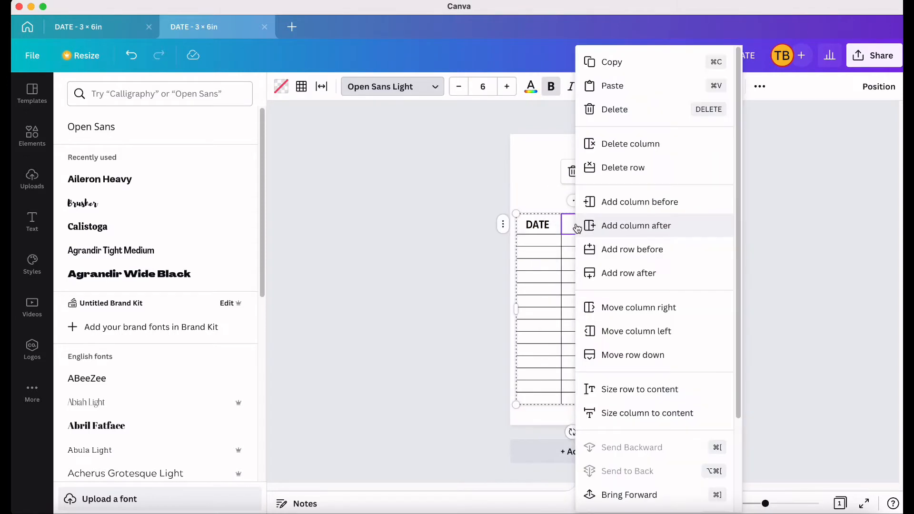
pyautogui.click(622, 91)
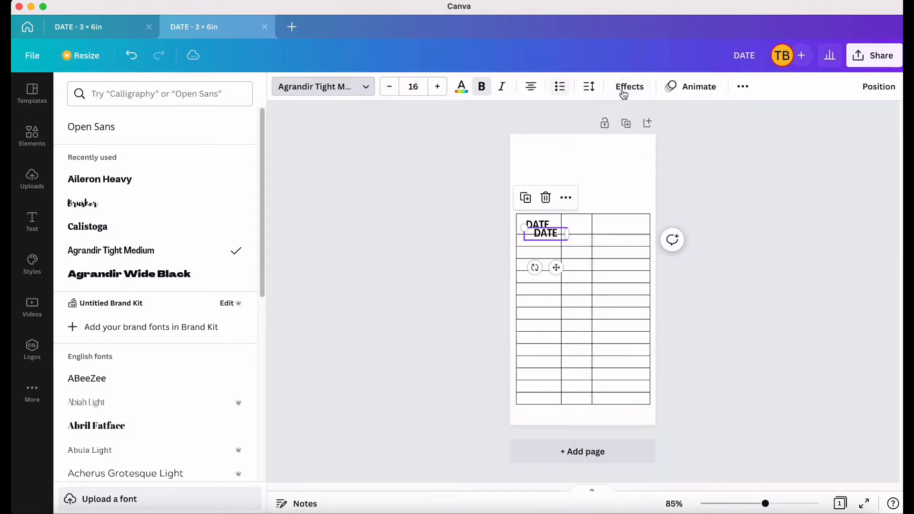
pyautogui.moveTo(556, 263); pyautogui.dragTo(583, 259)
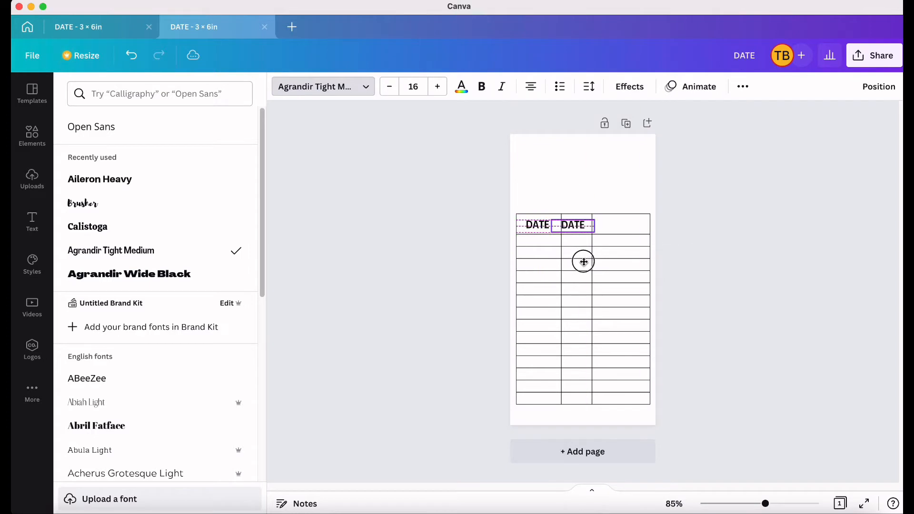
pyautogui.click(586, 224)
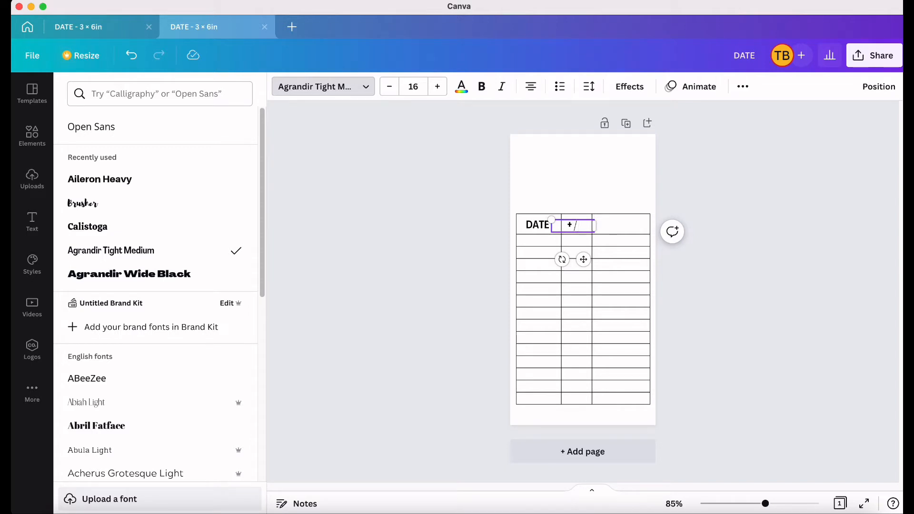
pyautogui.moveTo(595, 226); pyautogui.dragTo(579, 226)
pyautogui.moveTo(576, 259); pyautogui.dragTo(589, 258)
# Step: Paste another copy of the DATE heading into the third header cell and change its text to "BALANCE"
pyautogui.click(610, 229)
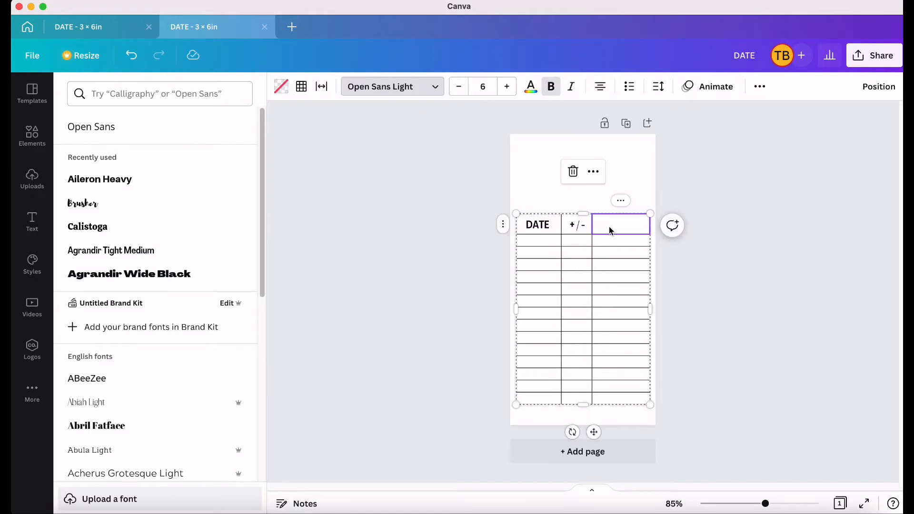
pyautogui.rightClick(610, 231)
pyautogui.click(648, 86)
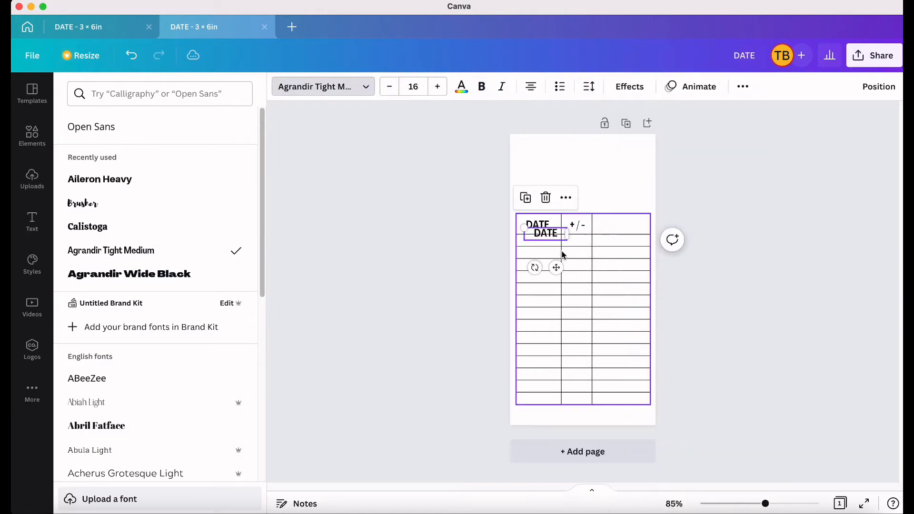
pyautogui.moveTo(556, 268); pyautogui.dragTo(629, 260)
pyautogui.click(629, 224)
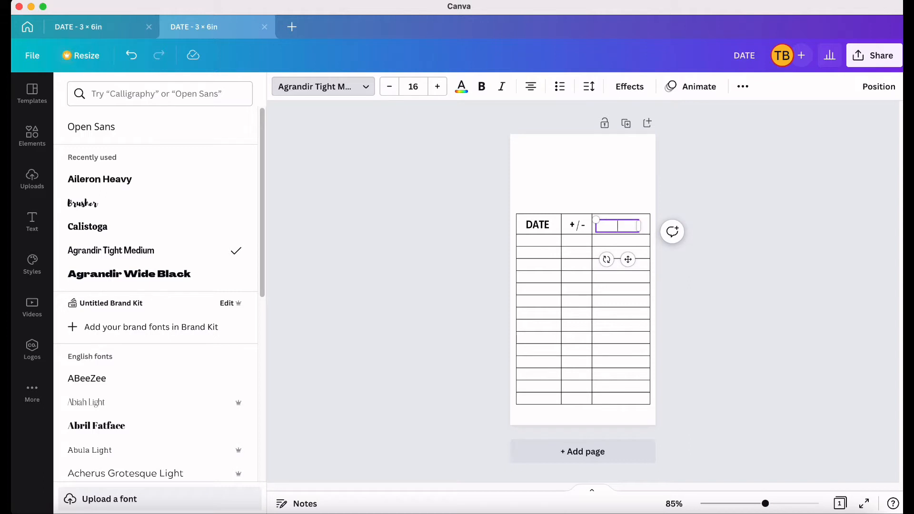
pyautogui.write('BALANCE')
pyautogui.click(620, 304)
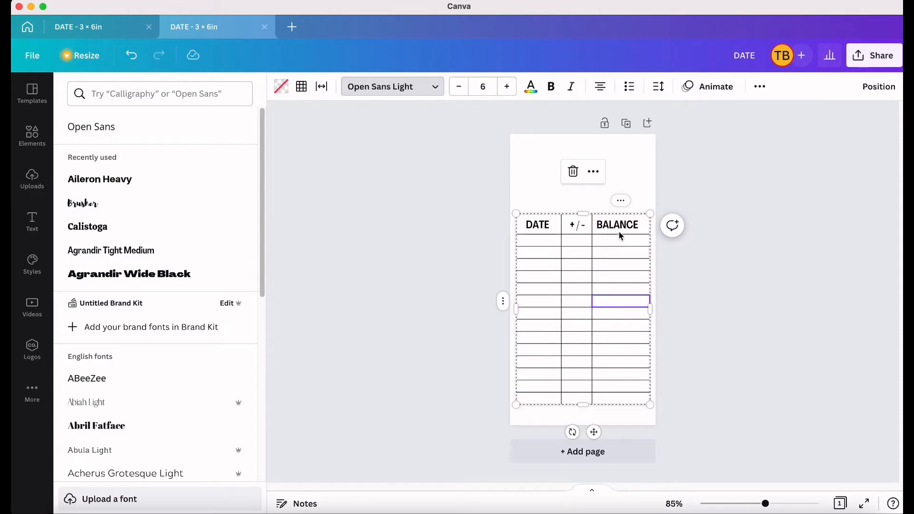
pyautogui.click(526, 197)
pyautogui.click(535, 198)
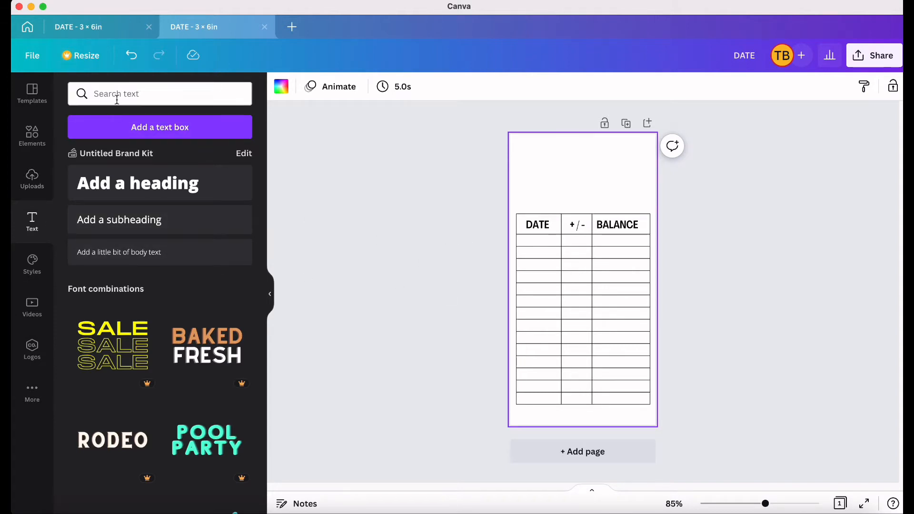
# Step: Search the elements library for "RECTANGLE" in place of the earlier table search
pyautogui.click(34, 137)
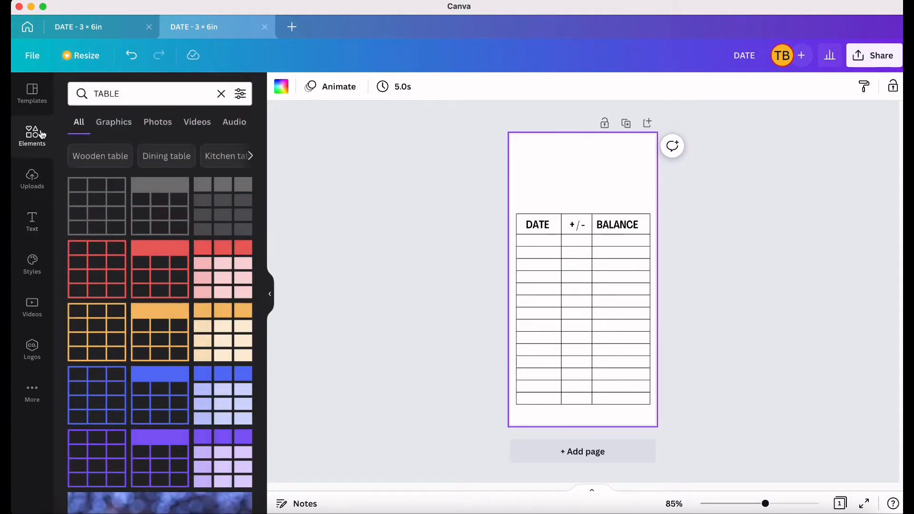
pyautogui.click(130, 94)
pyautogui.press('BackSpace')
pyautogui.press('BackSpace')
pyautogui.press('BackSpace')
pyautogui.press('BackSpace')
pyautogui.press('BackSpace')
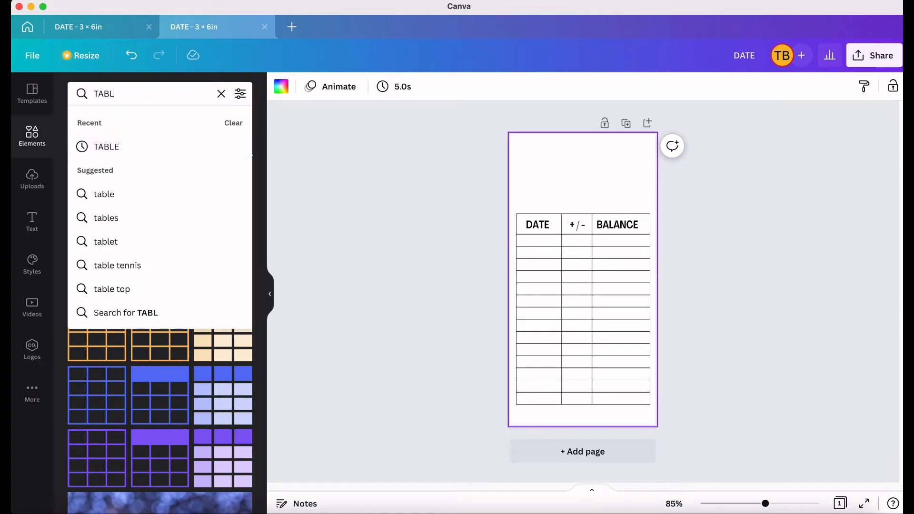
pyautogui.write('RE')
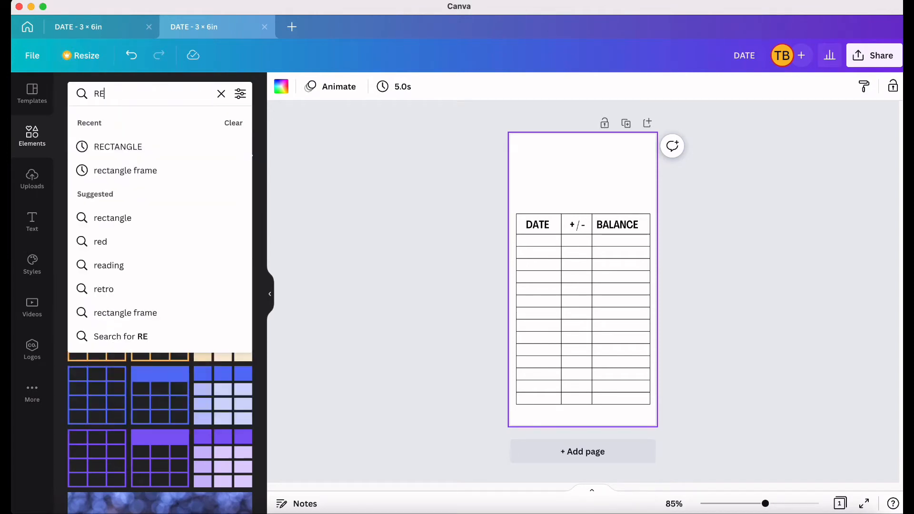
pyautogui.write('CTA')
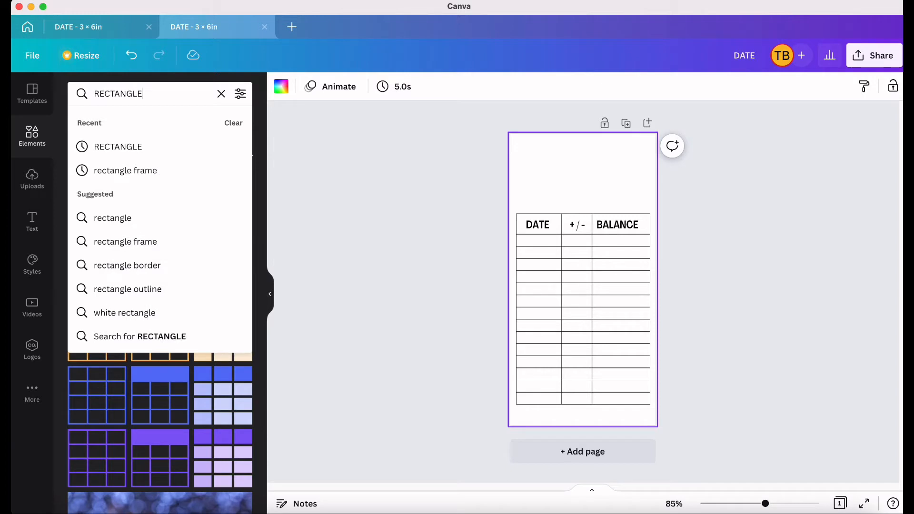
pyautogui.write('NGLE')
pyautogui.press('Return')
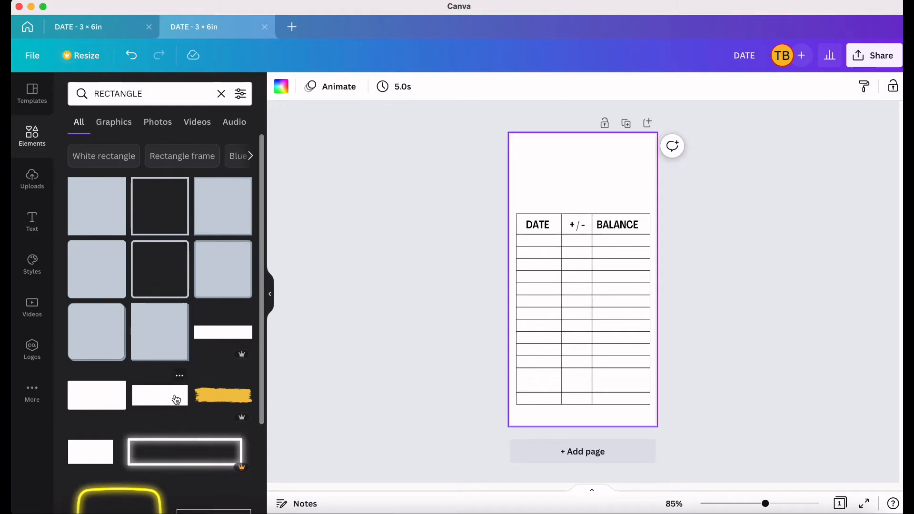
# Step: Add the yellow brush-stroke rectangle, enlarge it to the table's width and place it in the blank area above the table
pyautogui.click(209, 399)
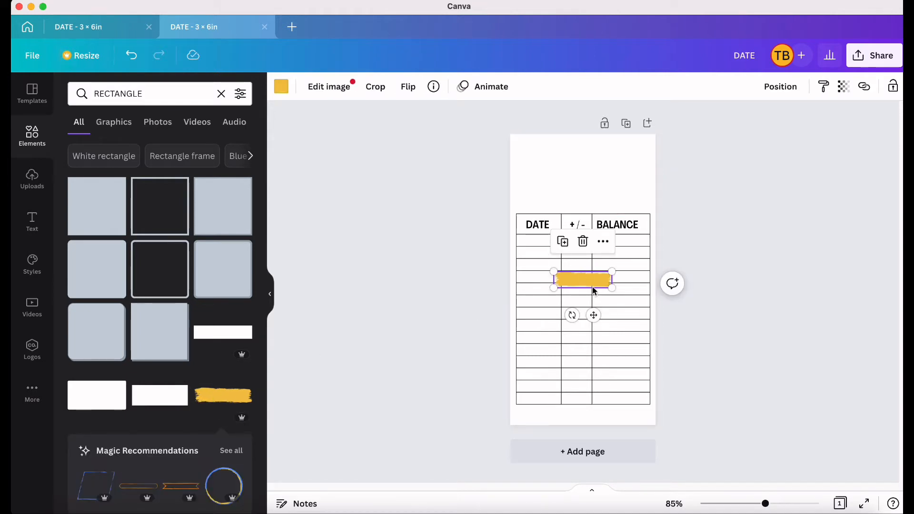
pyautogui.moveTo(586, 278)
pyautogui.mouseDown()
pyautogui.moveTo(563, 162)
pyautogui.moveTo(651, 185)
pyautogui.mouseUp()
pyautogui.moveTo(597, 160); pyautogui.dragTo(599, 156)
pyautogui.moveTo(647, 180)
pyautogui.mouseDown()
pyautogui.moveTo(653, 192)
pyautogui.moveTo(642, 188)
pyautogui.mouseUp()
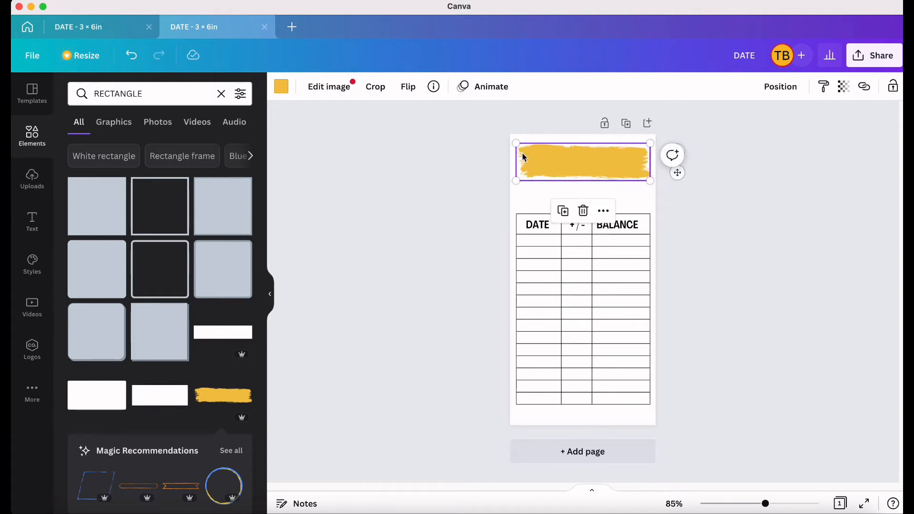
# Step: Recolor the brush-stroke rectangle with the light pink from the brand kit's color palette
pyautogui.click(281, 87)
pyautogui.click(87, 228)
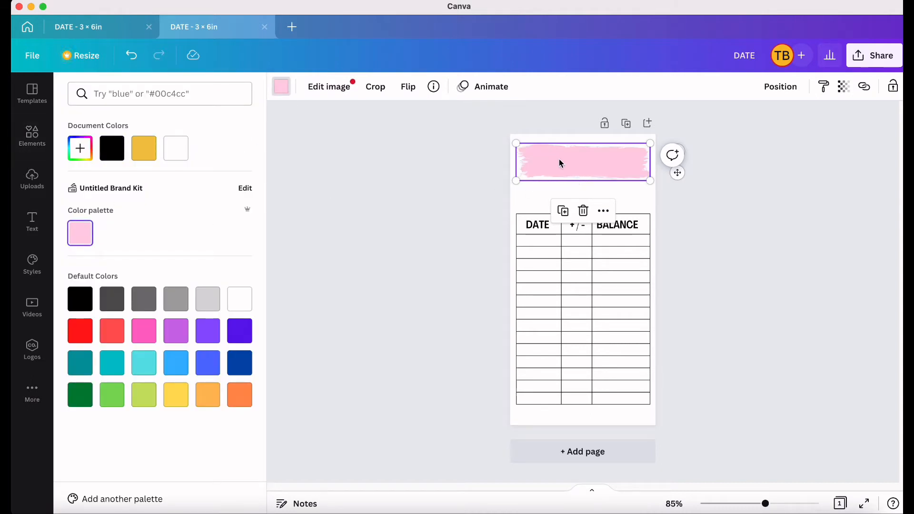
pyautogui.click(471, 206)
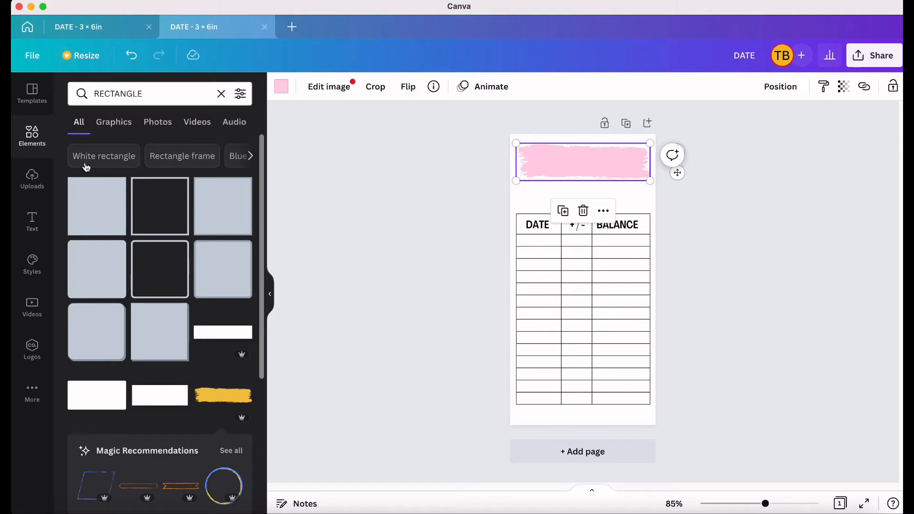
# Step: Search the text library for calligraphy fonts and add a text box in the Mistrully font
pyautogui.click(32, 221)
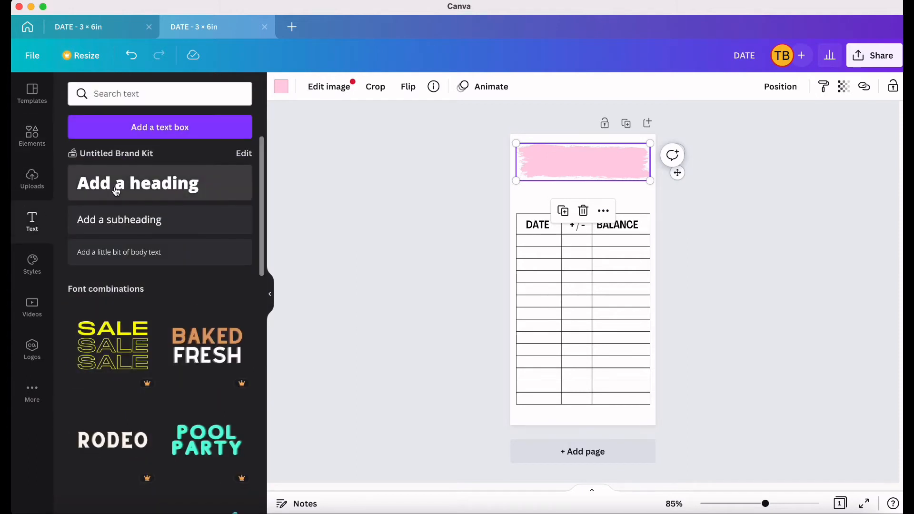
pyautogui.click(145, 92)
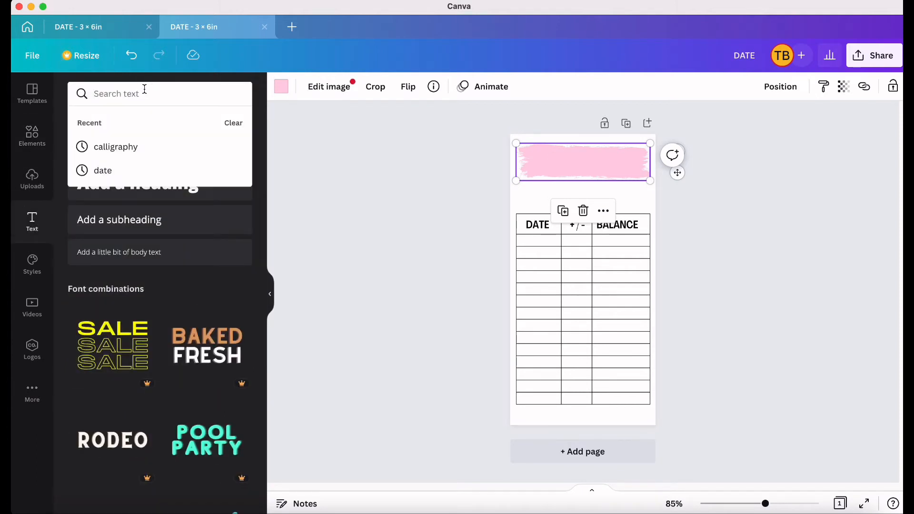
pyautogui.write('CALLI')
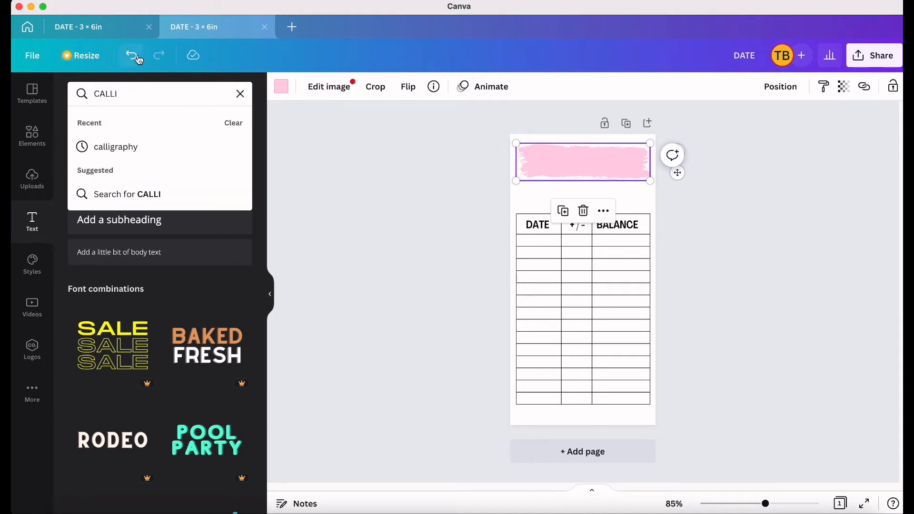
pyautogui.click(122, 146)
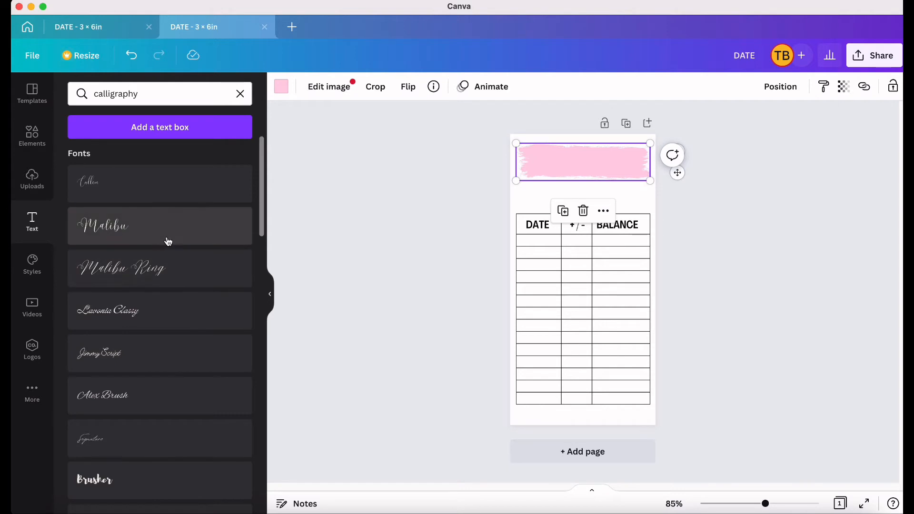
pyautogui.scroll(-5, 190, 272)
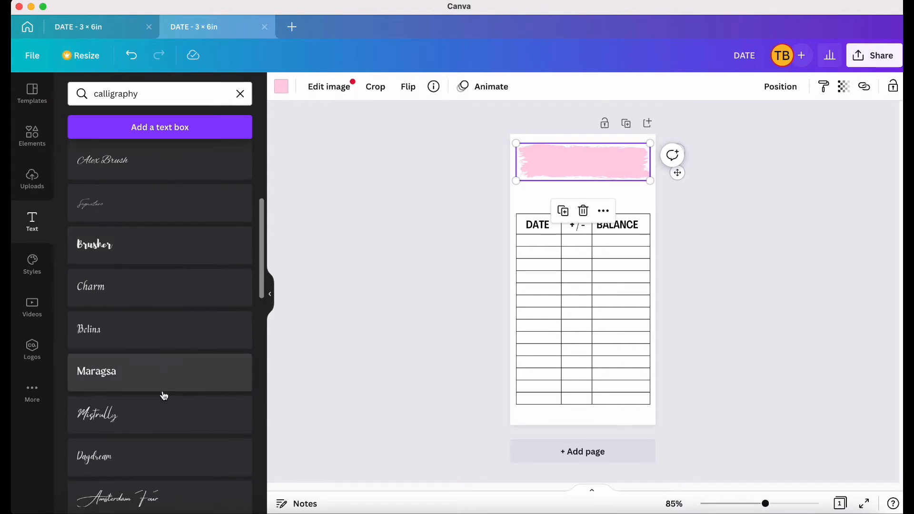
pyautogui.scroll(-1, 161, 394)
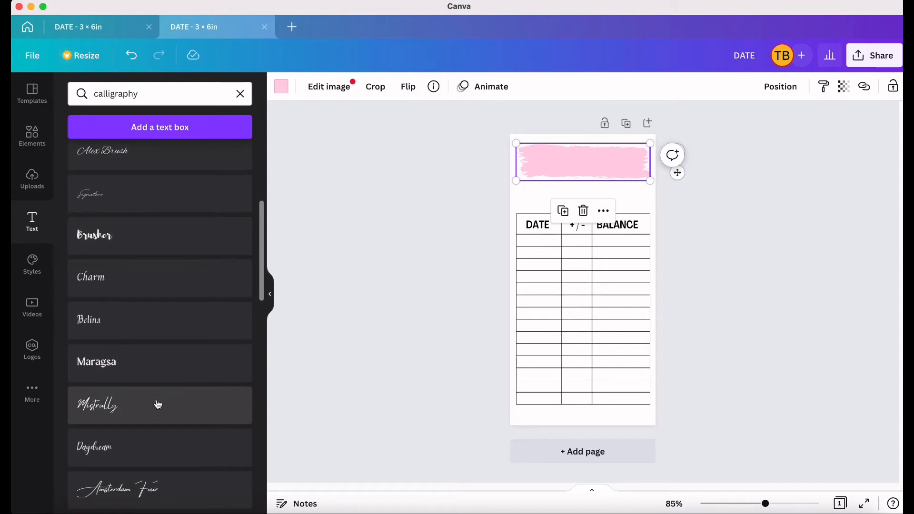
pyautogui.click(158, 405)
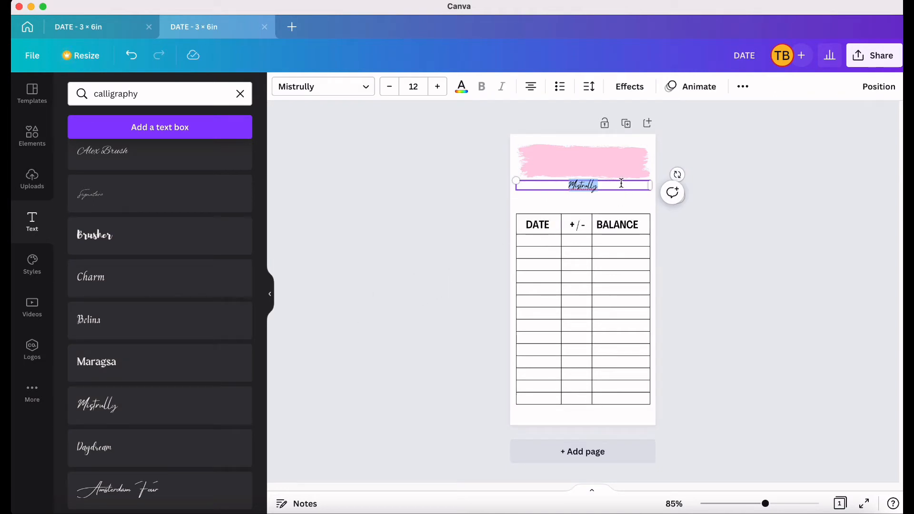
# Step: Enter "Vactation" in the Mistrully text box and move it up onto the pink brush stroke
pyautogui.write('Uacation')
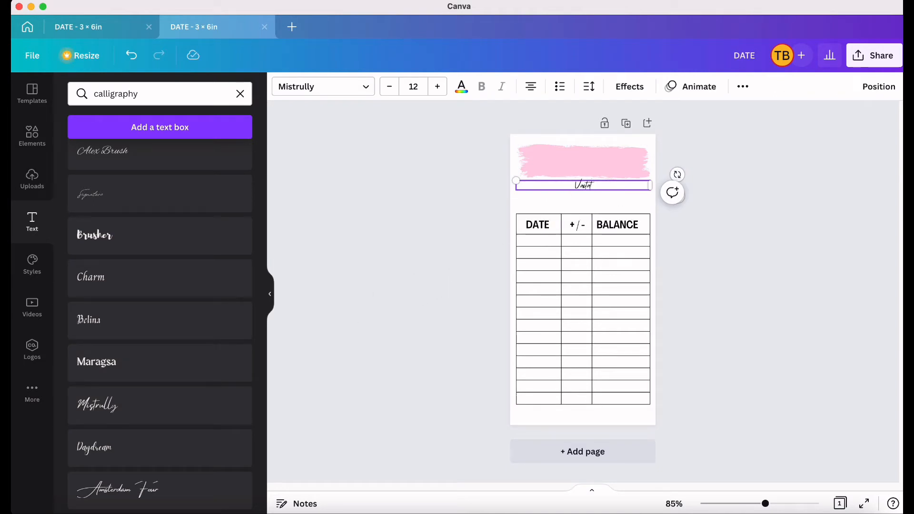
pyautogui.click(626, 187)
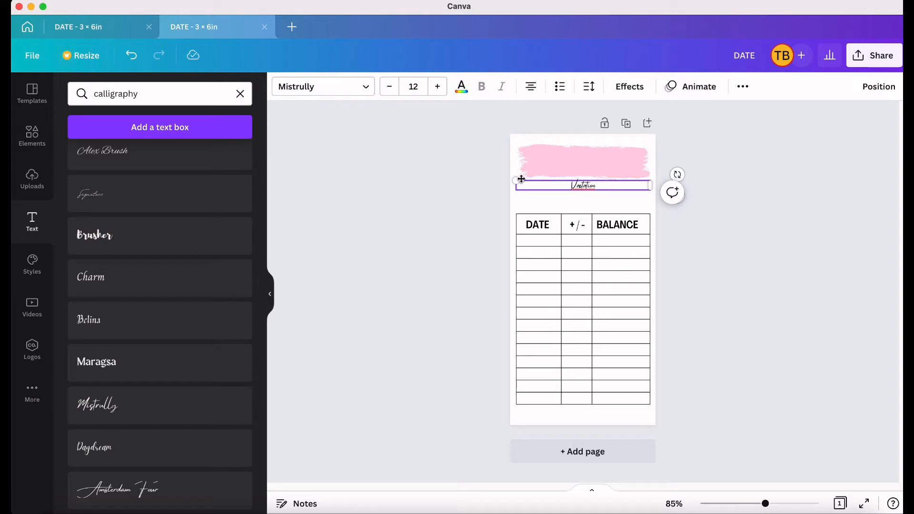
pyautogui.moveTo(522, 179)
pyautogui.mouseDown()
pyautogui.moveTo(539, 168)
pyautogui.moveTo(522, 153)
pyautogui.mouseUp()
# Step: Set the title's font size to 38
pyautogui.doubleClick(569, 157)
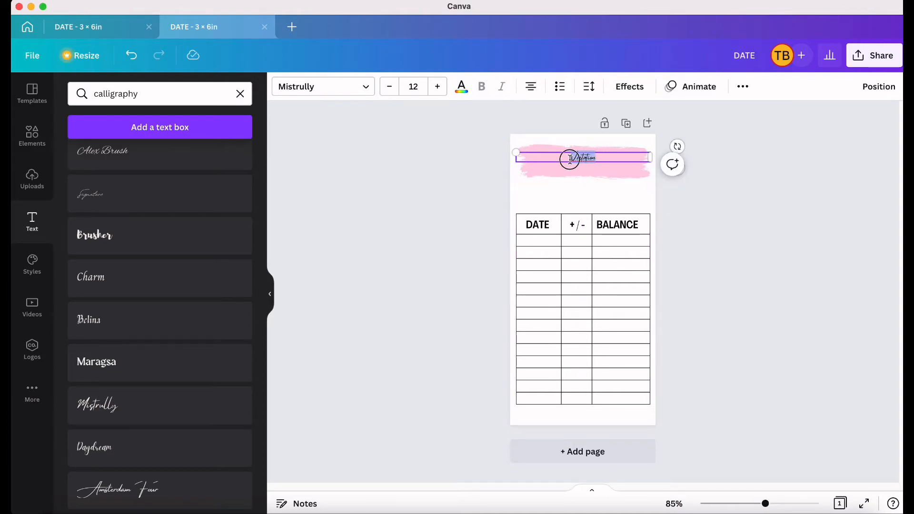
pyautogui.click(435, 89)
pyautogui.click(434, 89)
pyautogui.click(435, 89)
pyautogui.click(435, 88)
pyautogui.click(436, 89)
pyautogui.click(436, 89)
pyautogui.click(437, 89)
pyautogui.click(436, 89)
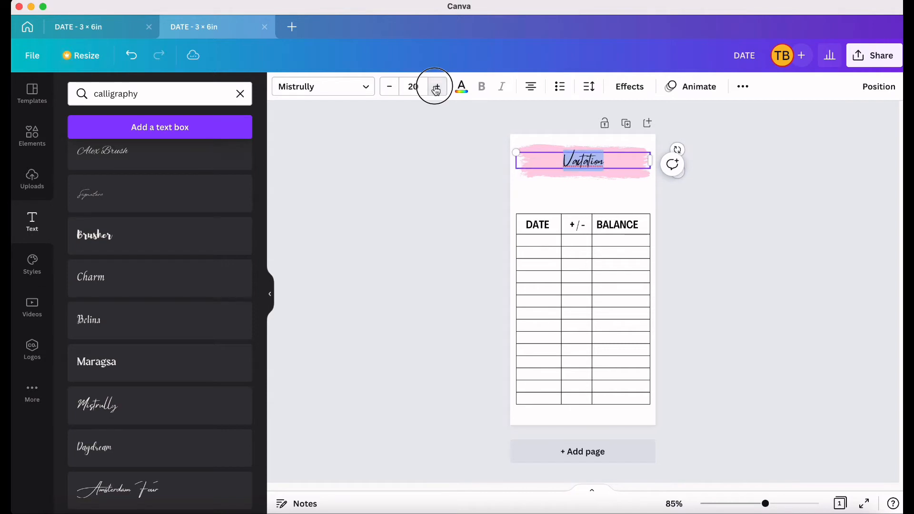
pyautogui.click(436, 89)
pyautogui.click(436, 89)
pyautogui.click(437, 89)
pyautogui.click(436, 89)
pyautogui.click(437, 89)
pyautogui.click(437, 90)
pyautogui.click(437, 90)
pyautogui.click(437, 90)
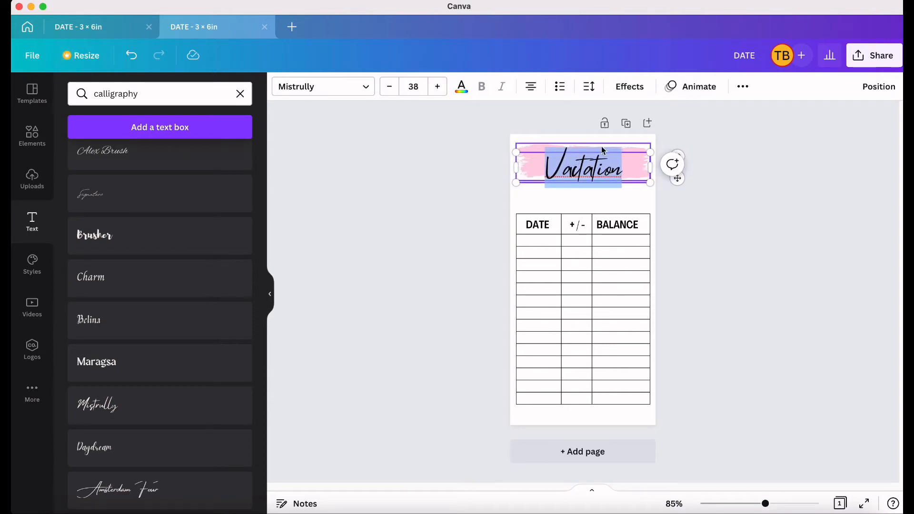
# Step: Correct the title's spelling to "Vacation"
pyautogui.click(624, 170)
pyautogui.press('BackSpace')
pyautogui.press('BackSpace')
pyautogui.press('BackSpace')
pyautogui.press('BackSpace')
pyautogui.press('BackSpace')
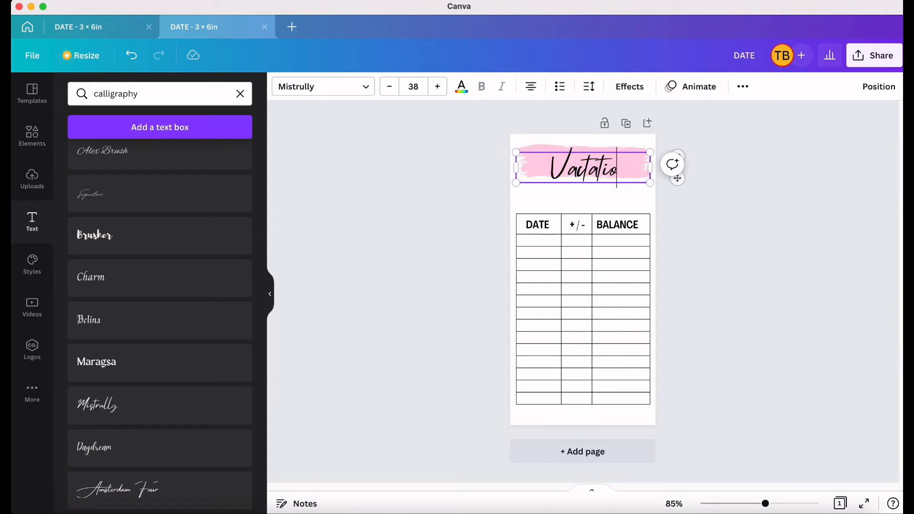
pyautogui.write('ation')
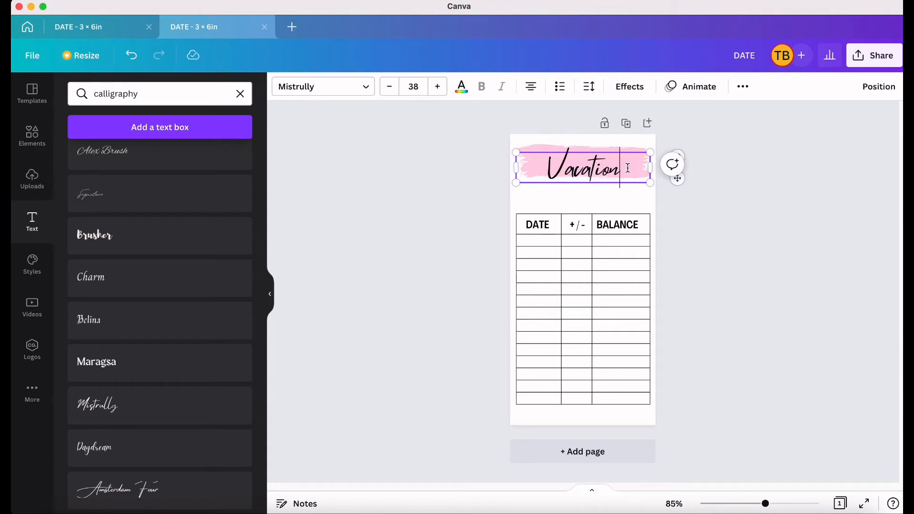
# Step: Move the Vacation title up so it sits centered over the pink brush stroke
pyautogui.click(616, 205)
pyautogui.click(598, 173)
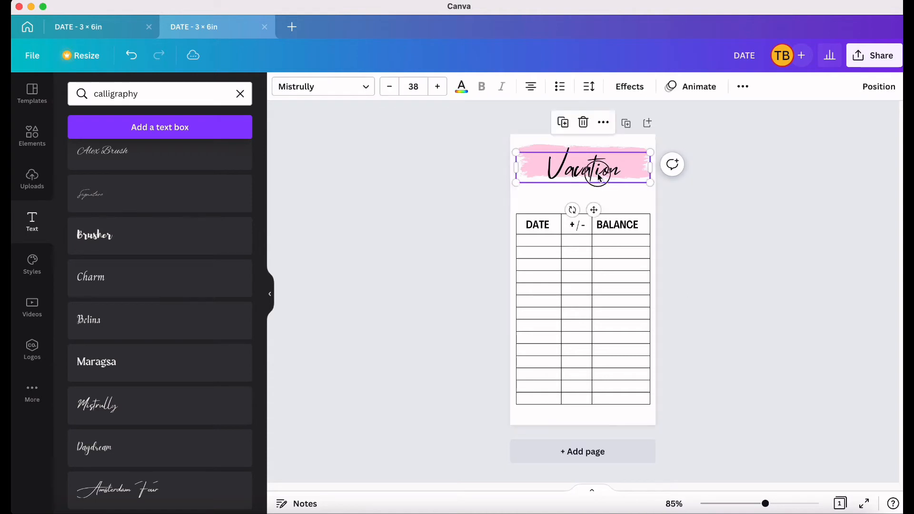
pyautogui.click(623, 165)
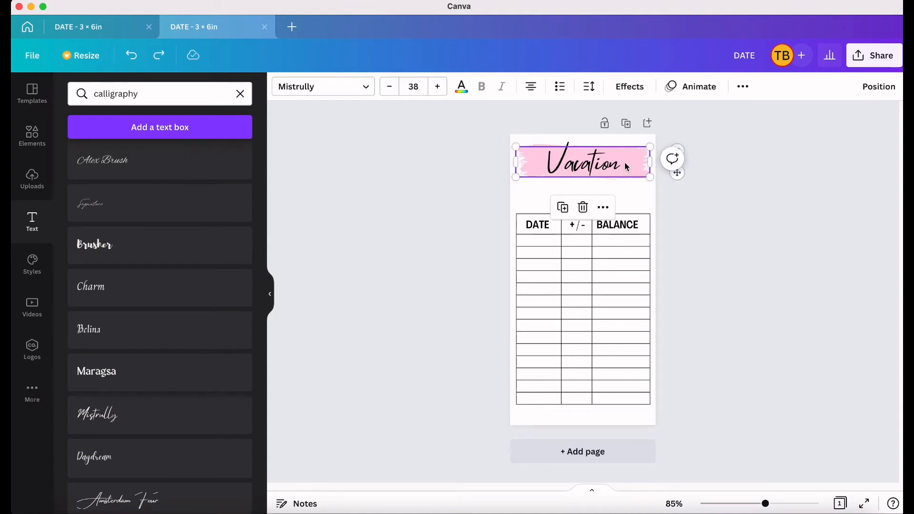
# Step: Change the Vacation title's font to Brusher and nudge the title slightly upward on the brush stroke
pyautogui.click(626, 166)
pyautogui.moveTo(622, 164); pyautogui.dragTo(543, 163)
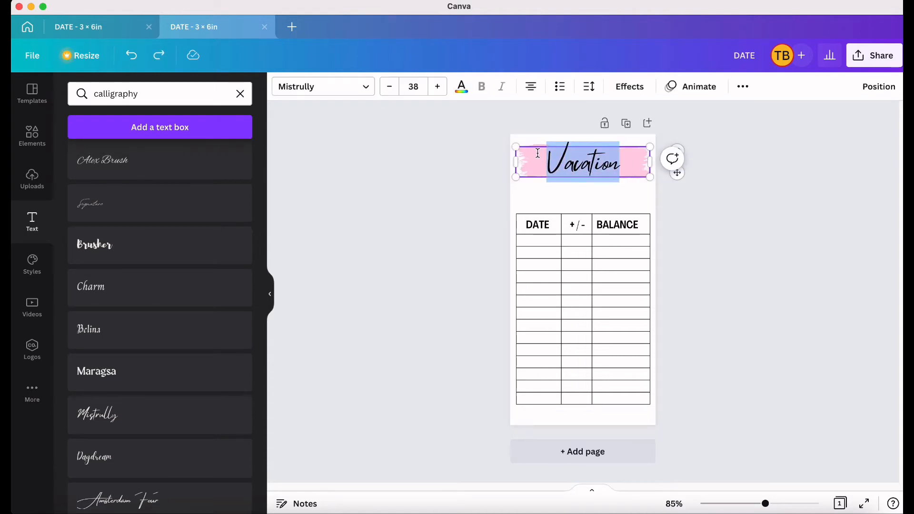
pyautogui.click(362, 91)
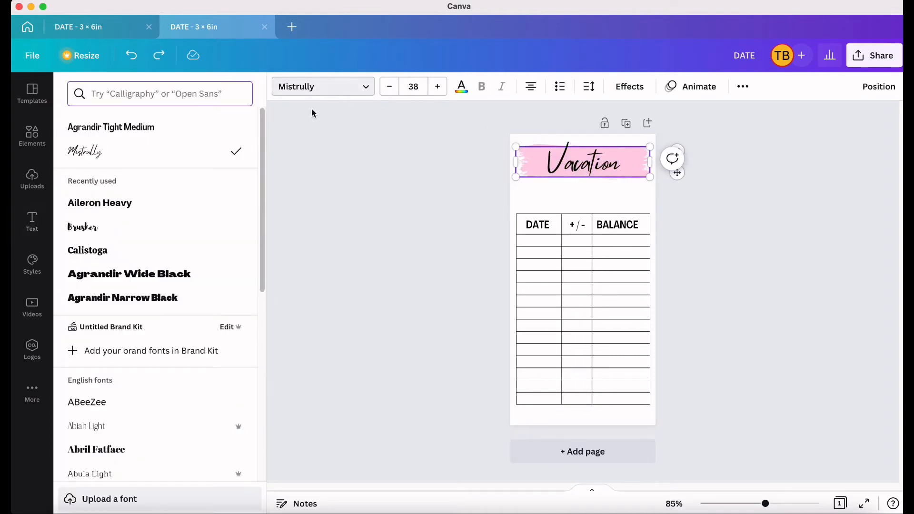
pyautogui.click(129, 234)
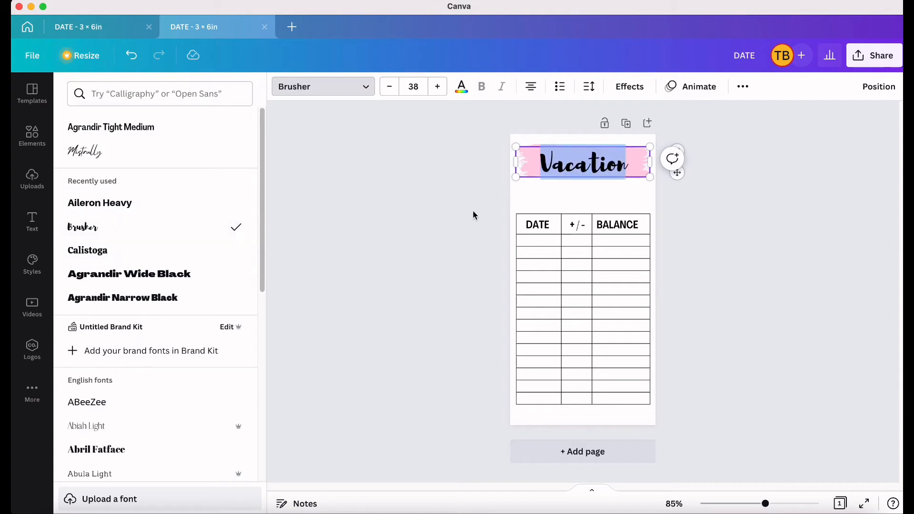
pyautogui.click(577, 194)
pyautogui.moveTo(609, 168); pyautogui.dragTo(609, 165)
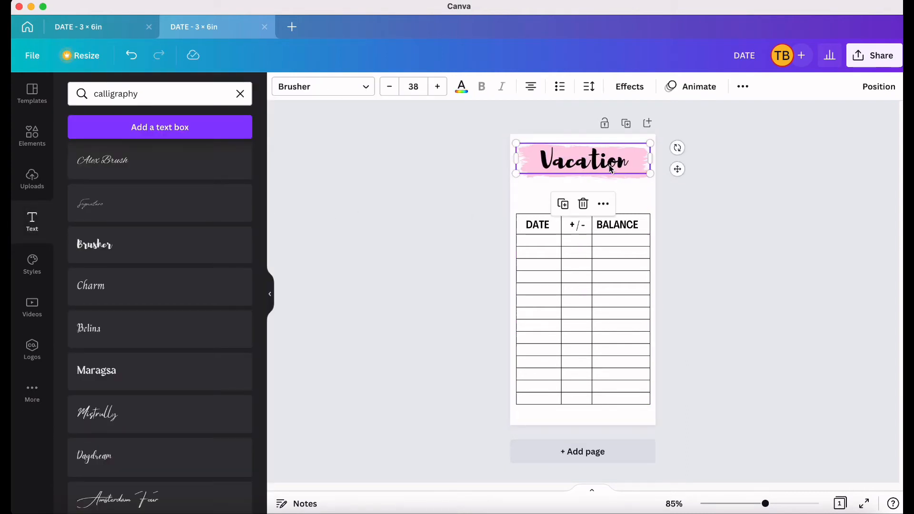
pyautogui.click(536, 199)
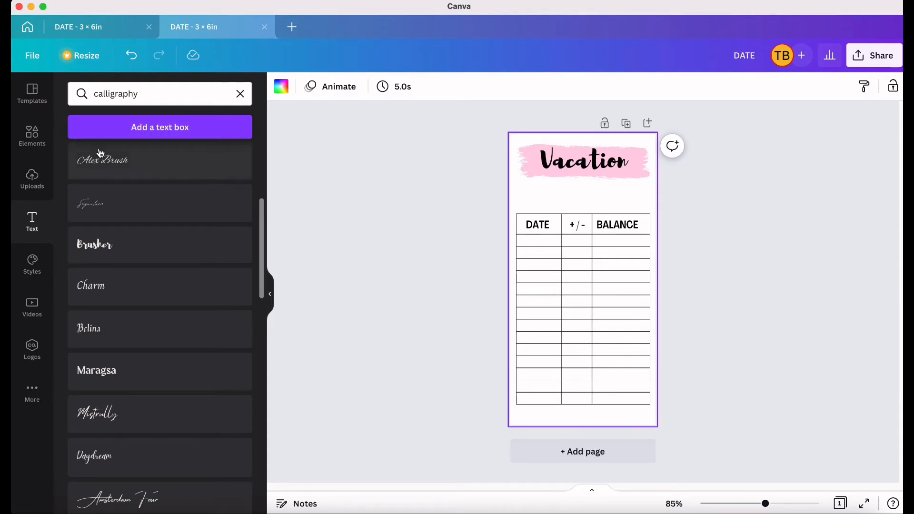
# Step: Add a text box and place it just below the pink brush-stroke banner
pyautogui.click(172, 126)
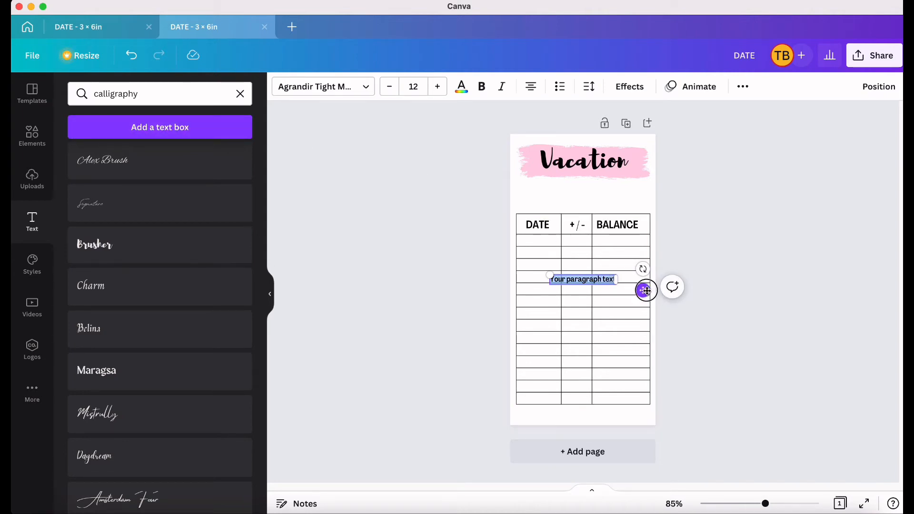
pyautogui.moveTo(643, 291); pyautogui.dragTo(616, 202)
# Step: Replace the new text box's placeholder text with "Start Date :"
pyautogui.click(581, 193)
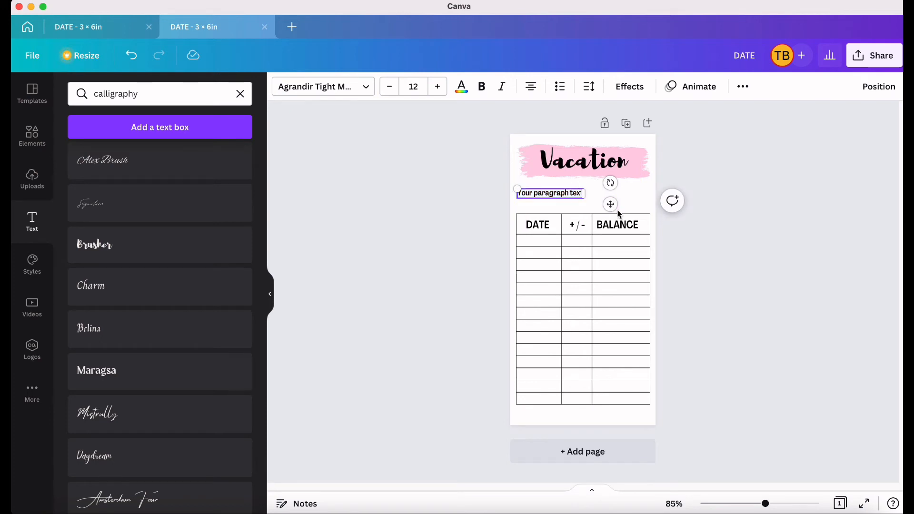
pyautogui.press('BackSpace')
pyautogui.press('BackSpace')
pyautogui.press('BackSpace')
pyautogui.press('BackSpace')
pyautogui.press('BackSpace')
pyautogui.press('BackSpace')
pyautogui.press('BackSpace')
pyautogui.press('BackSpace')
pyautogui.press('BackSpace')
pyautogui.press('BackSpace')
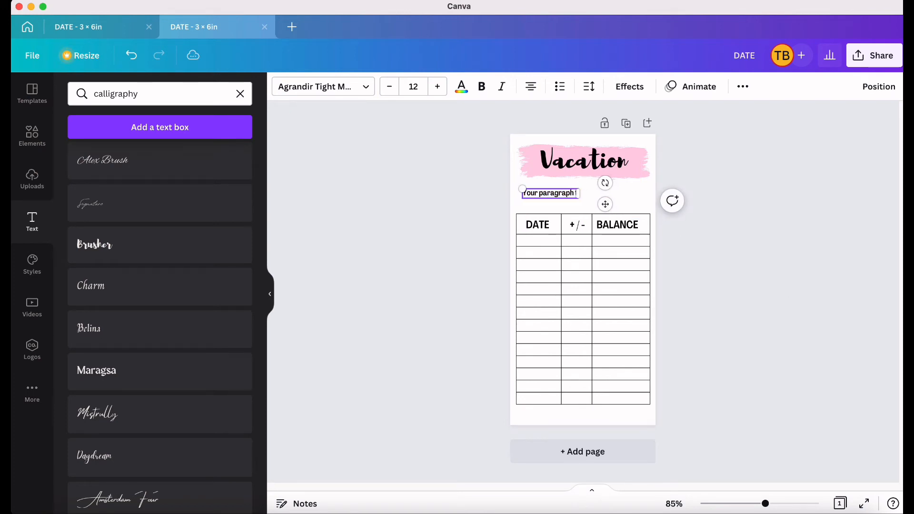
pyautogui.press('BackSpace')
pyautogui.press('BackSpace')
pyautogui.press('BackSpace')
pyautogui.press('BackSpace')
pyautogui.press('BackSpace')
pyautogui.press('BackSpace')
pyautogui.press('BackSpace')
pyautogui.press('BackSpace')
pyautogui.press('BackSpace')
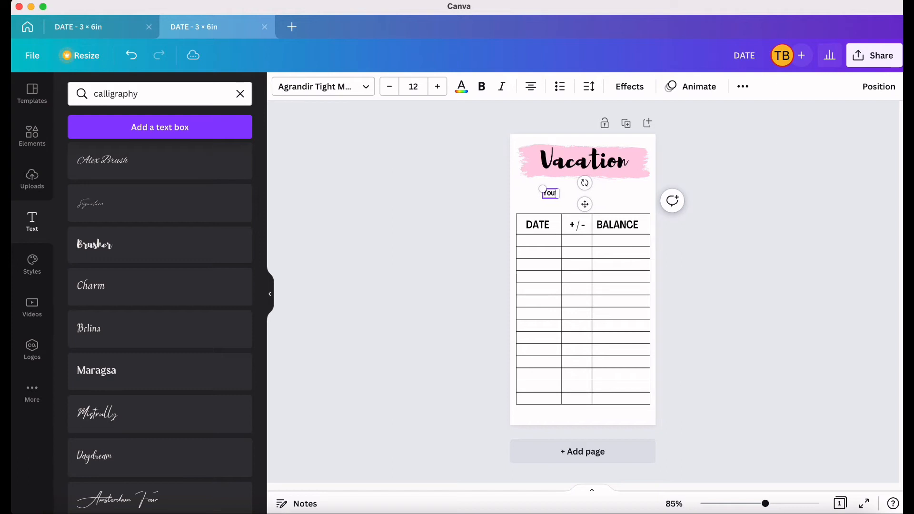
pyautogui.write('start')
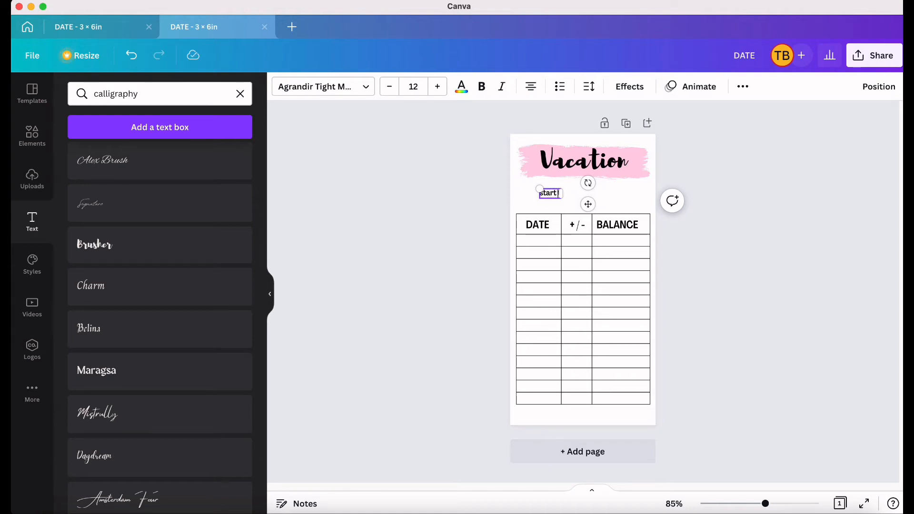
pyautogui.press('BackSpace')
pyautogui.press('BackSpace')
pyautogui.press('BackSpace')
pyautogui.press('BackSpace')
pyautogui.press('BackSpace')
pyautogui.press('BackSpace')
pyautogui.write('Sra')
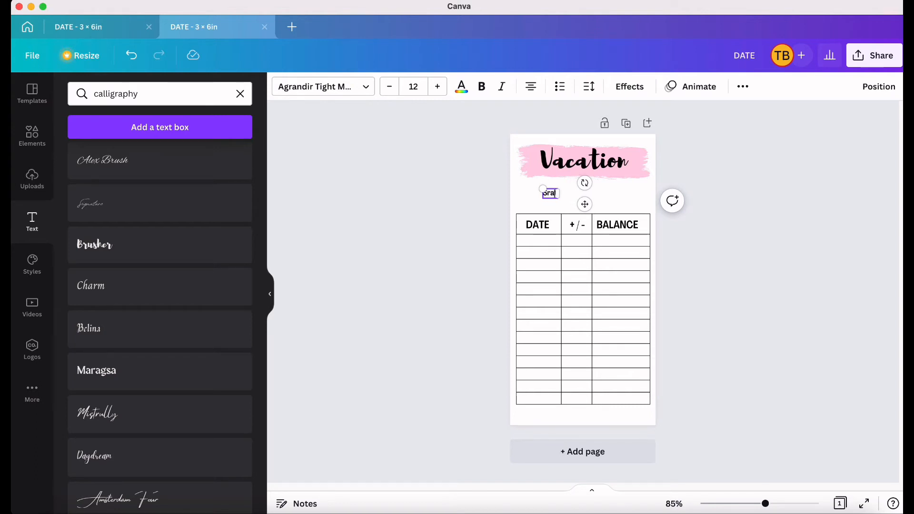
pyautogui.press('BackSpace')
pyautogui.press('BackSpace')
pyautogui.write('ta')
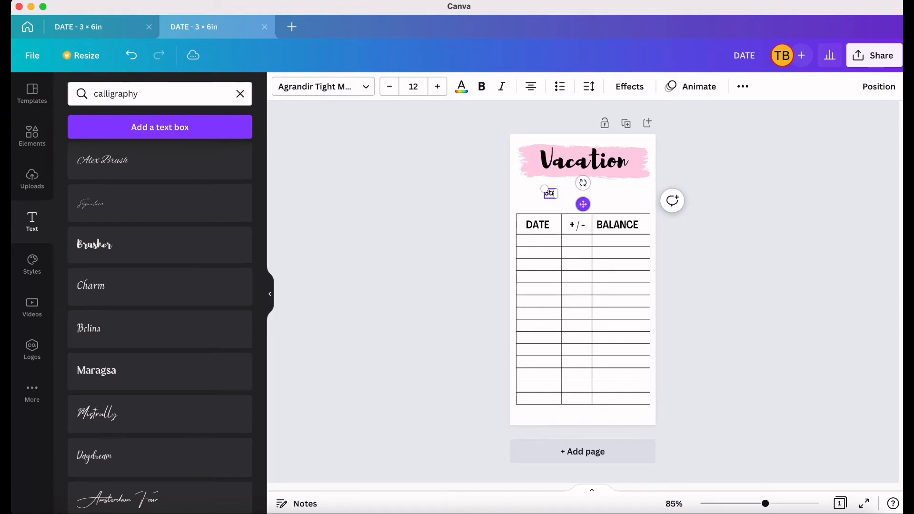
pyautogui.write('rt Date')
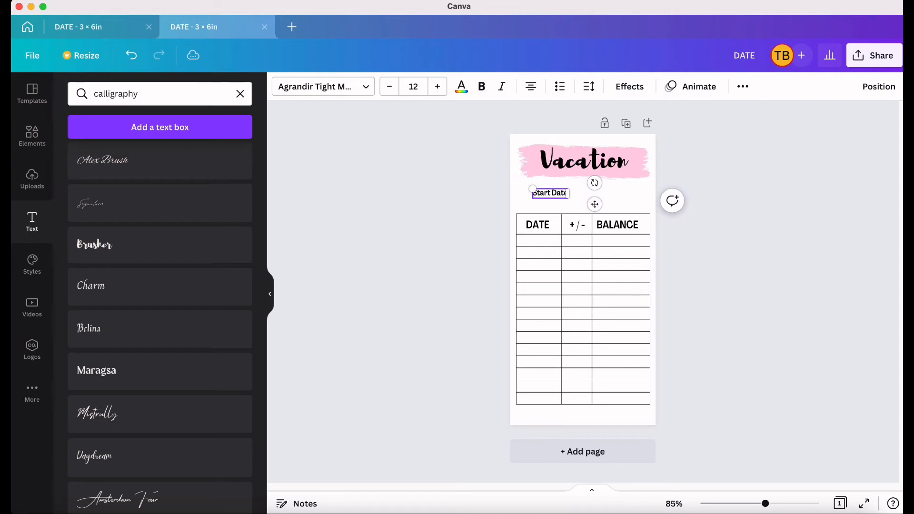
pyautogui.press('Escape')
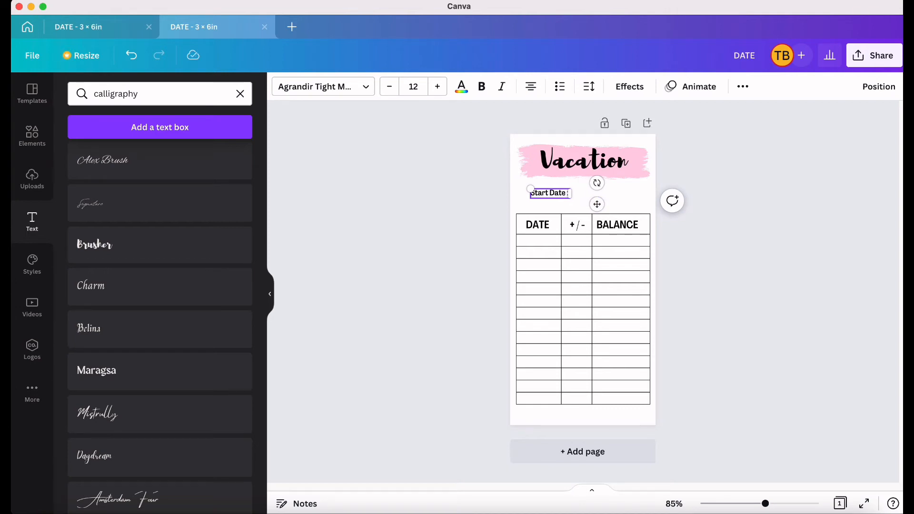
pyautogui.click(575, 209)
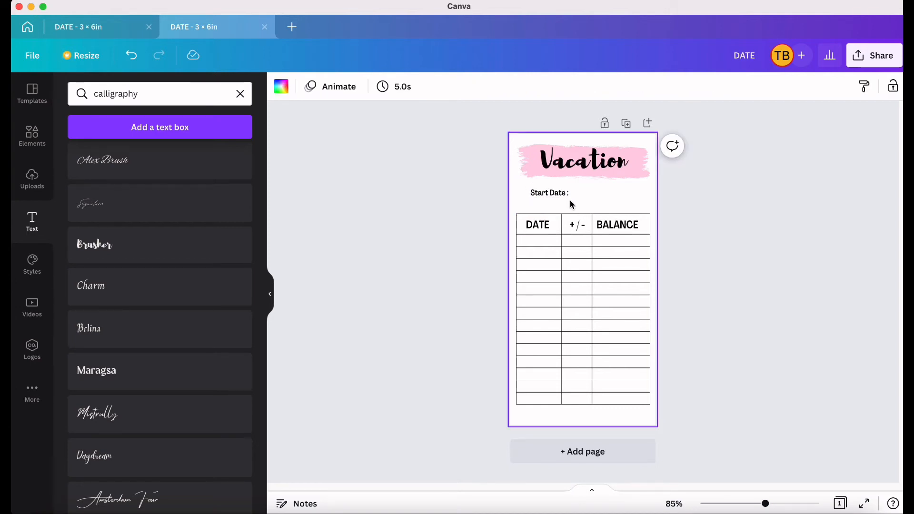
# Step: Duplicate the Start Date label and change the copy's text to "End Date :"
pyautogui.rightClick(567, 193)
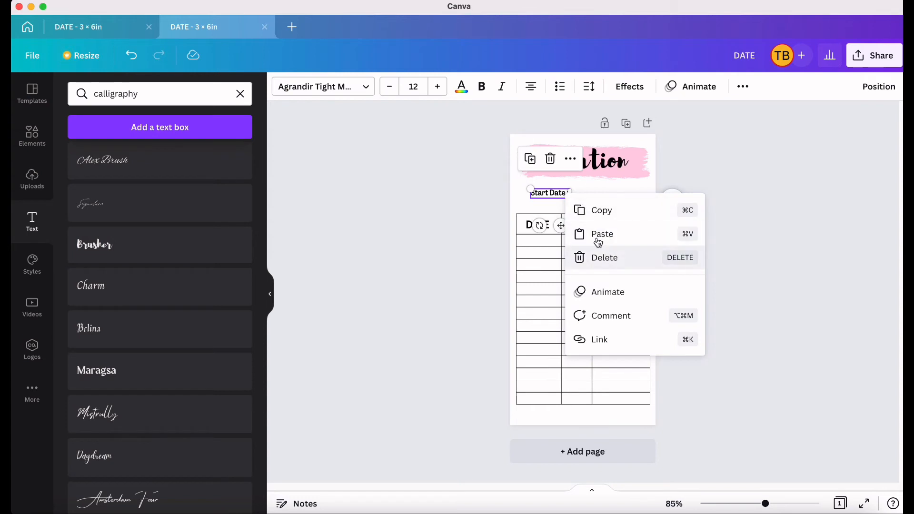
pyautogui.click(531, 160)
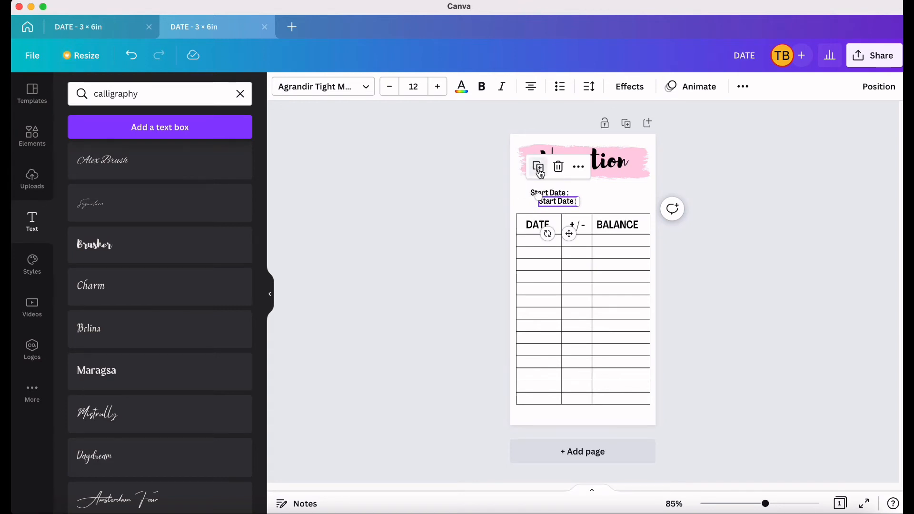
pyautogui.click(575, 202)
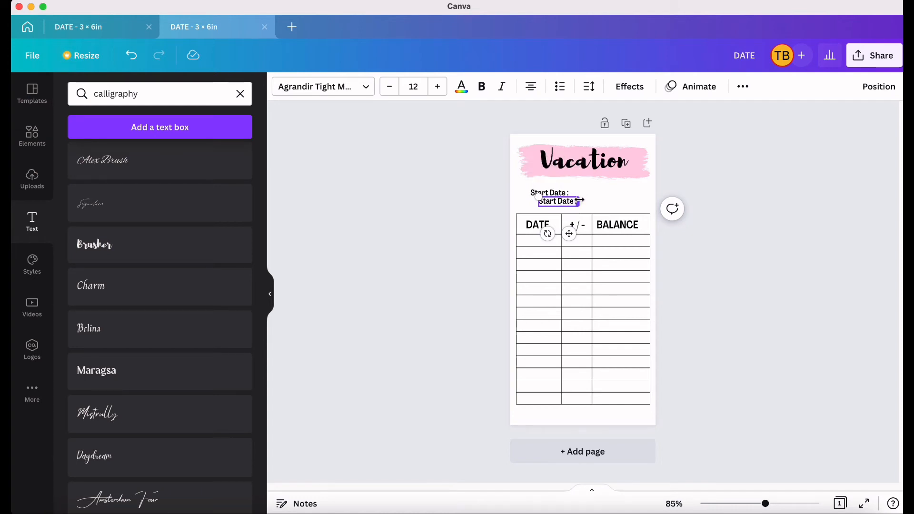
pyautogui.click(560, 201)
pyautogui.press('BackSpace')
pyautogui.press('BackSpace')
pyautogui.press('BackSpace')
pyautogui.press('BackSpace')
pyautogui.press('BackSpace')
pyautogui.press('BackSpace')
pyautogui.write('E')
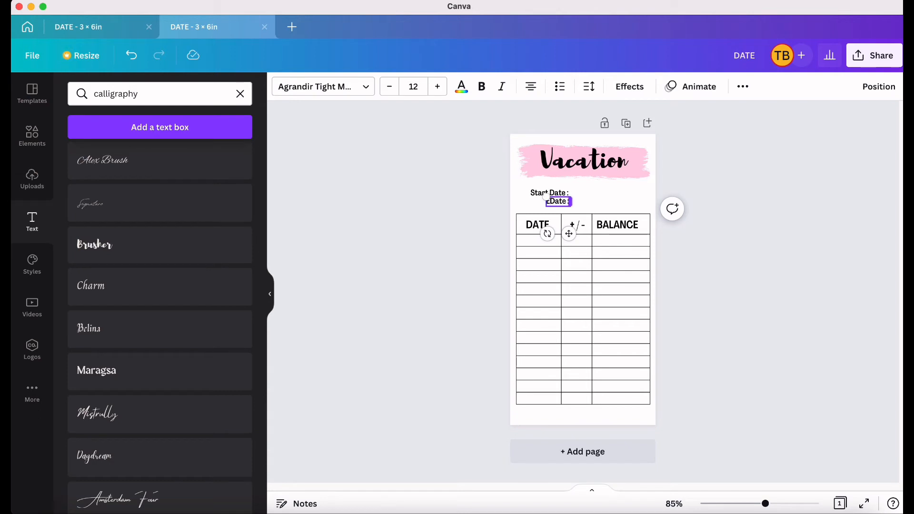
pyautogui.write('nd')
pyautogui.click(587, 204)
# Step: Stack the Start Date and End Date labels left-aligned between the banner and the table
pyautogui.moveTo(553, 193)
pyautogui.mouseDown()
pyautogui.moveTo(544, 187)
pyautogui.moveTo(558, 200)
pyautogui.moveTo(548, 202)
pyautogui.mouseUp()
pyautogui.click(583, 196)
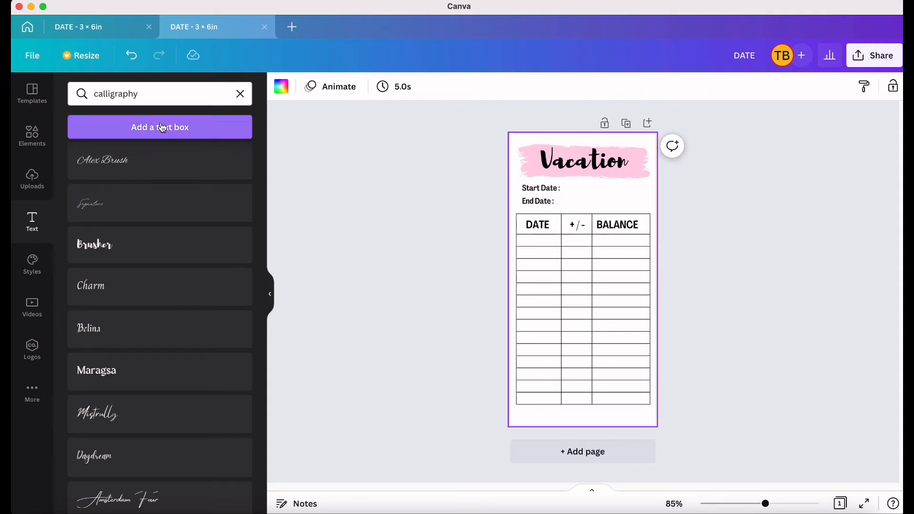
# Step: Search the elements for "line" and place a plain dotted line beside the Start Date label
pyautogui.click(34, 136)
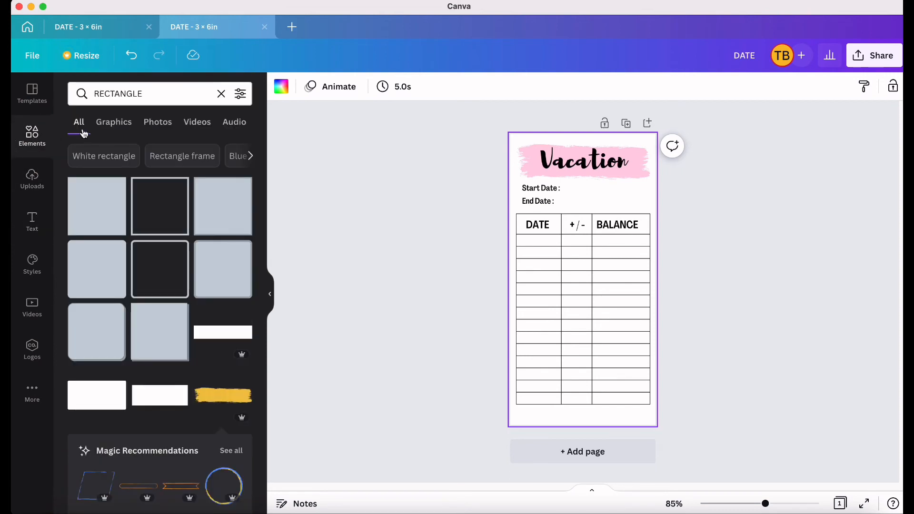
pyautogui.click(170, 97)
pyautogui.press('BackSpace')
pyautogui.press('BackSpace')
pyautogui.press('BackSpace')
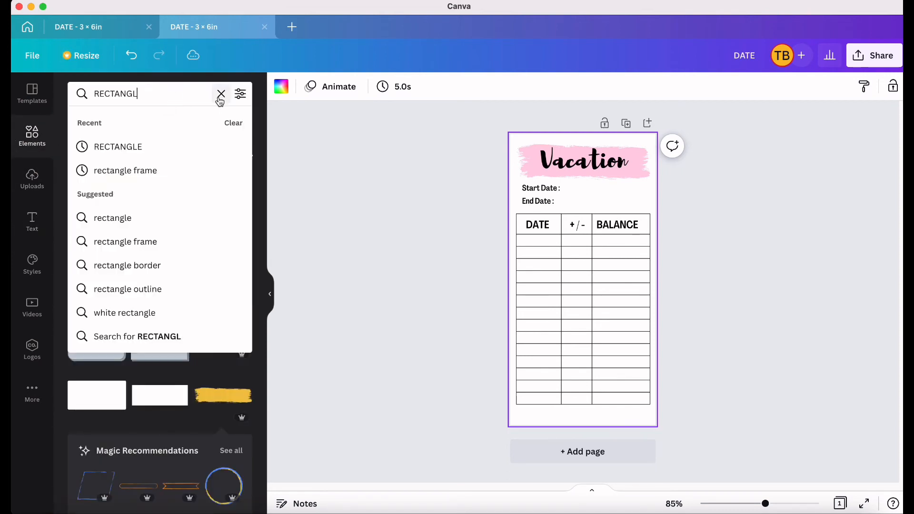
pyautogui.click(221, 94)
pyautogui.write('liner')
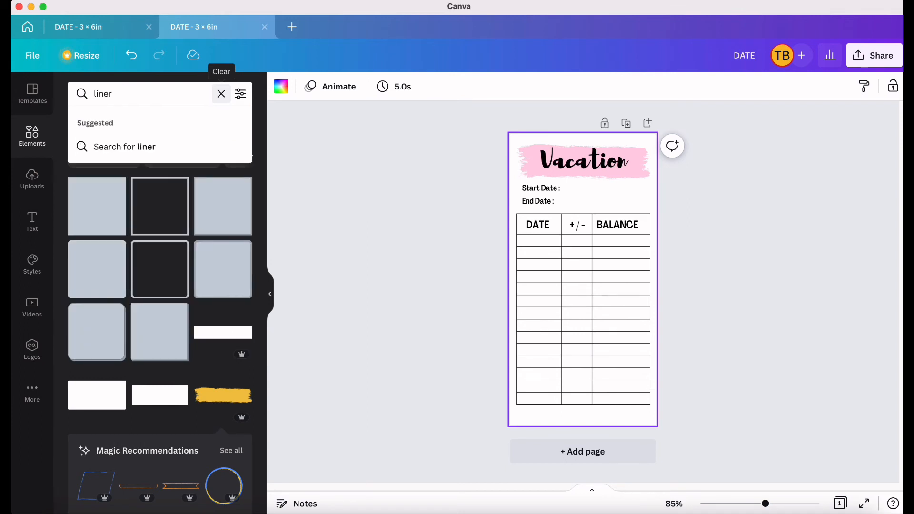
pyautogui.press('BackSpace')
pyautogui.click(100, 318)
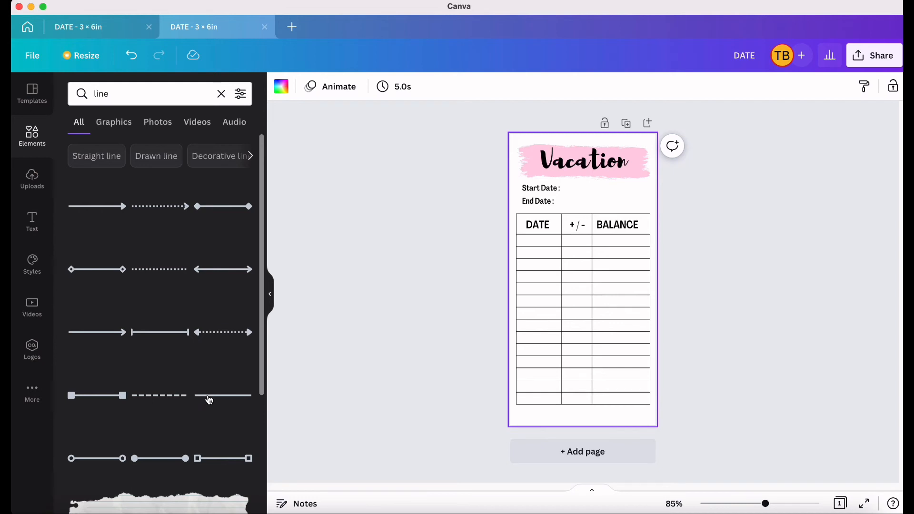
pyautogui.click(153, 275)
pyautogui.moveTo(592, 306); pyautogui.dragTo(634, 194)
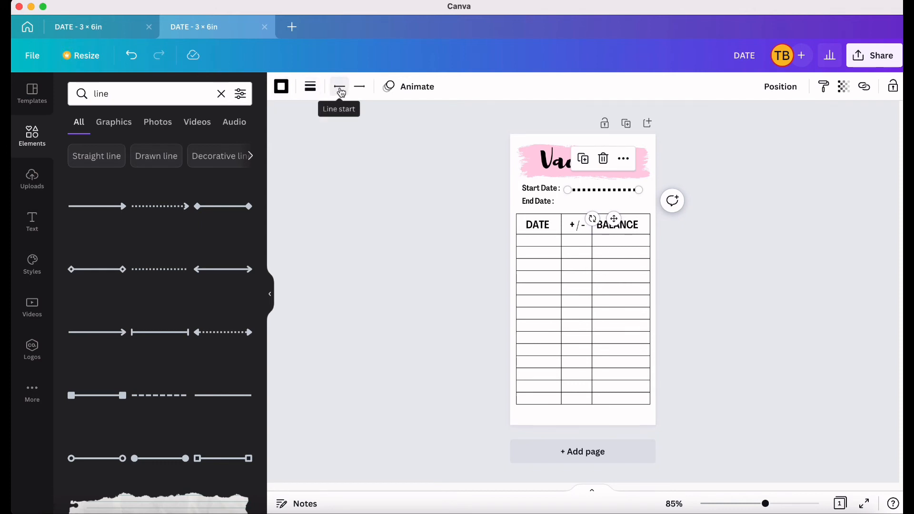
# Step: Set the dotted line's weight to 2
pyautogui.click(311, 88)
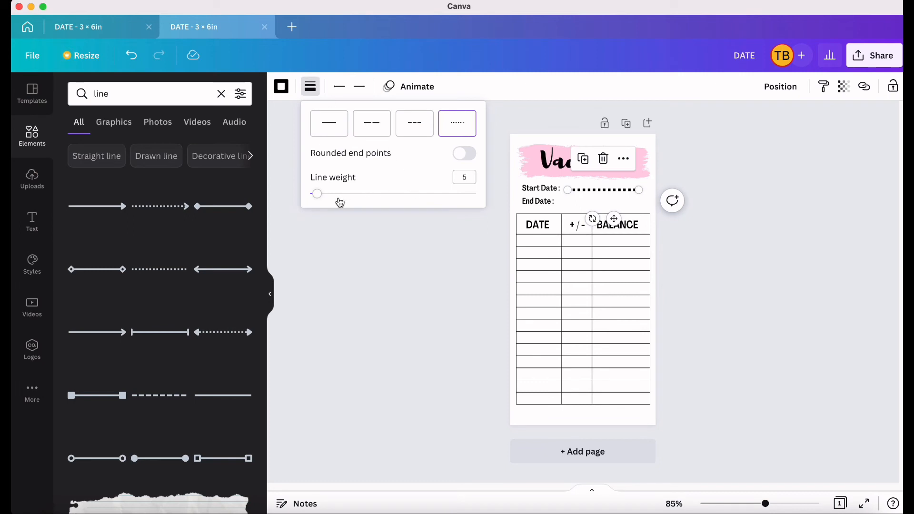
pyautogui.click(311, 91)
pyautogui.click(310, 89)
pyautogui.moveTo(320, 197); pyautogui.dragTo(312, 197)
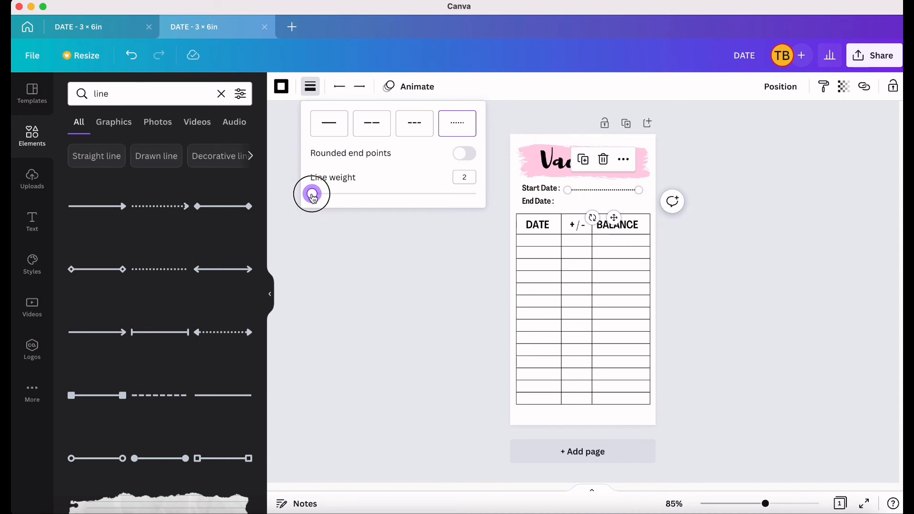
pyautogui.click(398, 273)
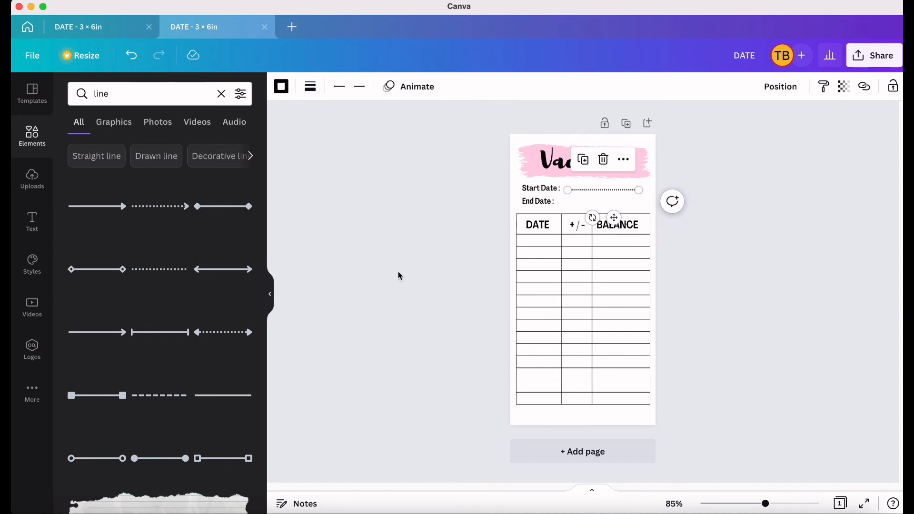
# Step: Copy the dotted line and place the pasted copy beside the End Date label, aligned under the first line
pyautogui.click(576, 204)
pyautogui.rightClick(586, 191)
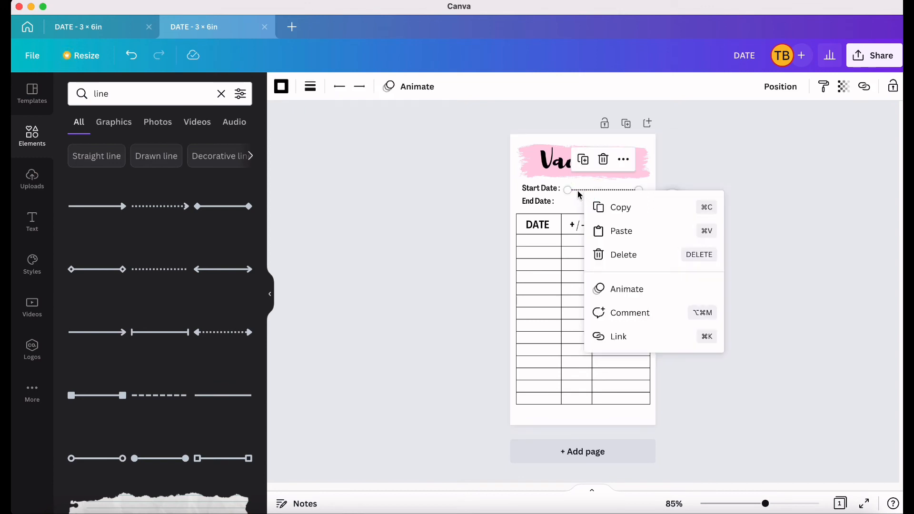
pyautogui.click(618, 207)
pyautogui.rightClick(576, 209)
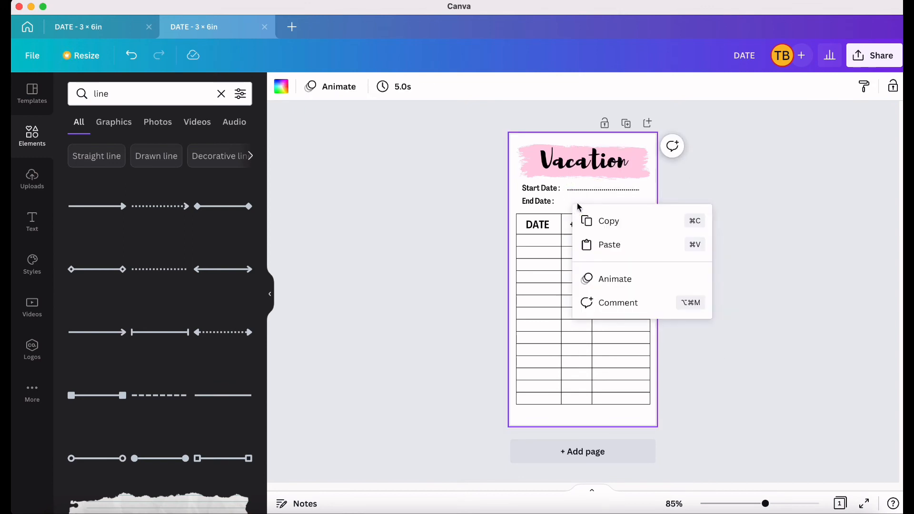
pyautogui.click(604, 243)
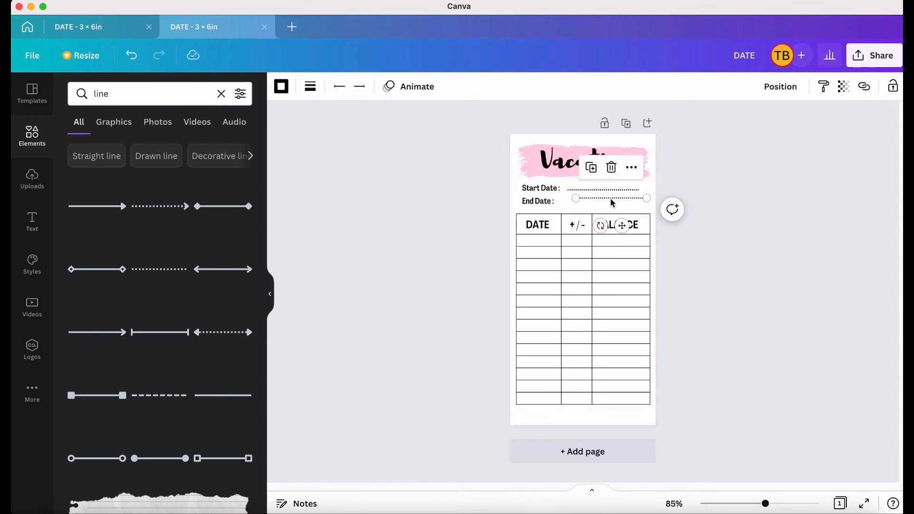
pyautogui.moveTo(613, 203); pyautogui.dragTo(602, 204)
pyautogui.click(693, 193)
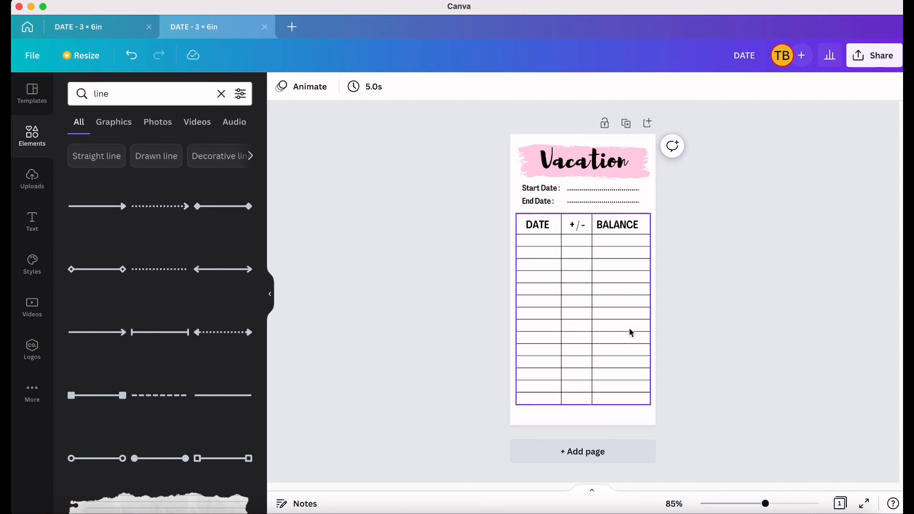
# Step: Duplicate the finished Vacation page
pyautogui.click(629, 126)
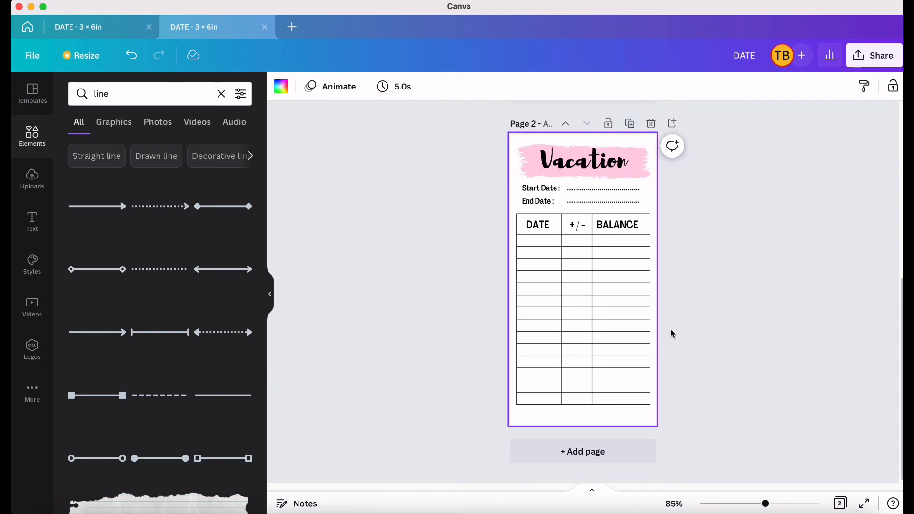
pyautogui.scroll(7, 672, 329)
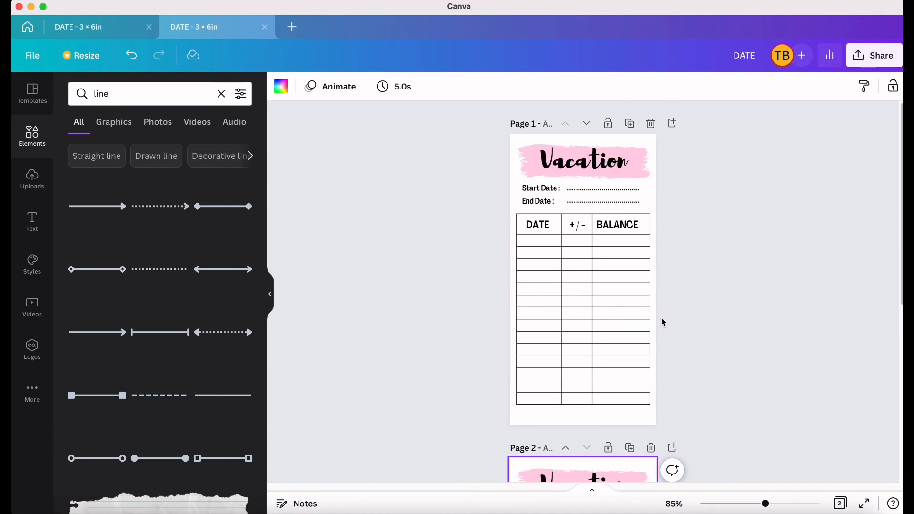
# Step: Change the title on page 2 to "savings"
pyautogui.scroll(-3, 654, 322)
pyautogui.click(630, 388)
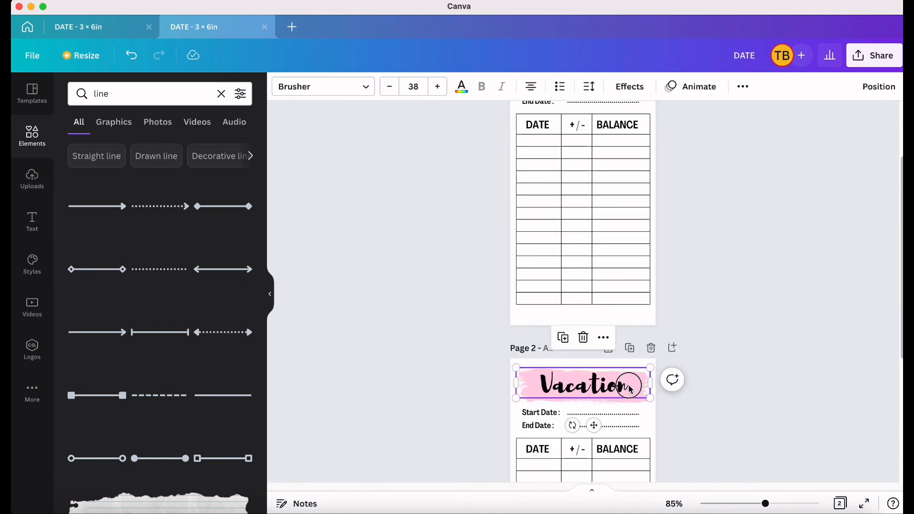
pyautogui.click(629, 388)
pyautogui.press('BackSpace')
pyautogui.press('BackSpace')
pyautogui.press('BackSpace')
pyautogui.press('BackSpace')
pyautogui.press('BackSpace')
pyautogui.press('BackSpace')
pyautogui.press('BackSpace')
pyautogui.press('BackSpace')
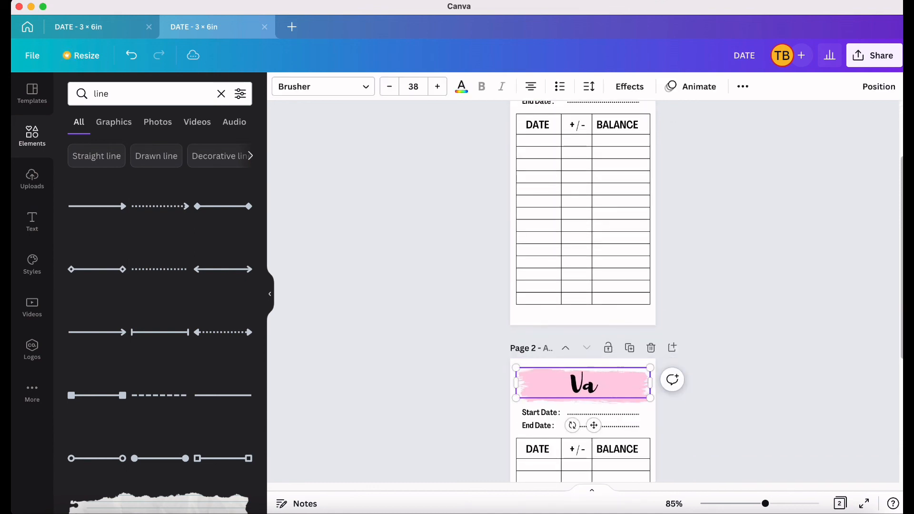
pyautogui.write('sav')
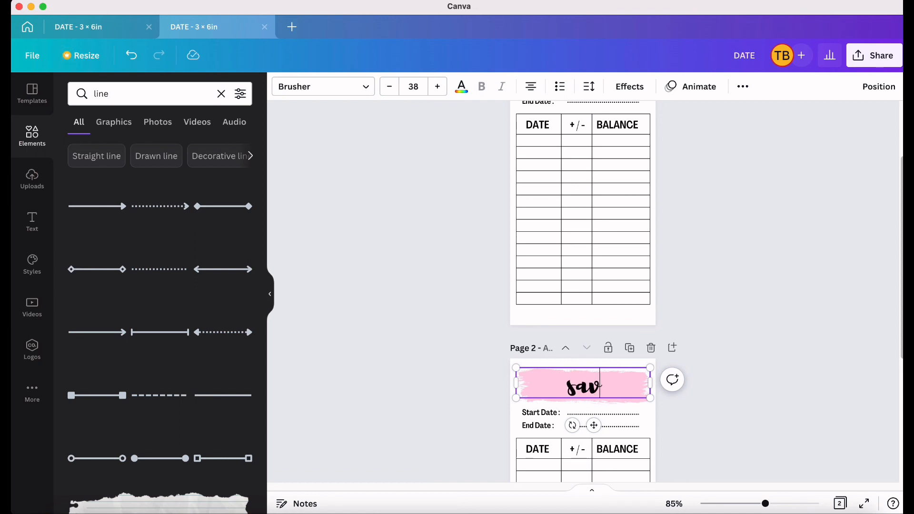
pyautogui.write('ings')
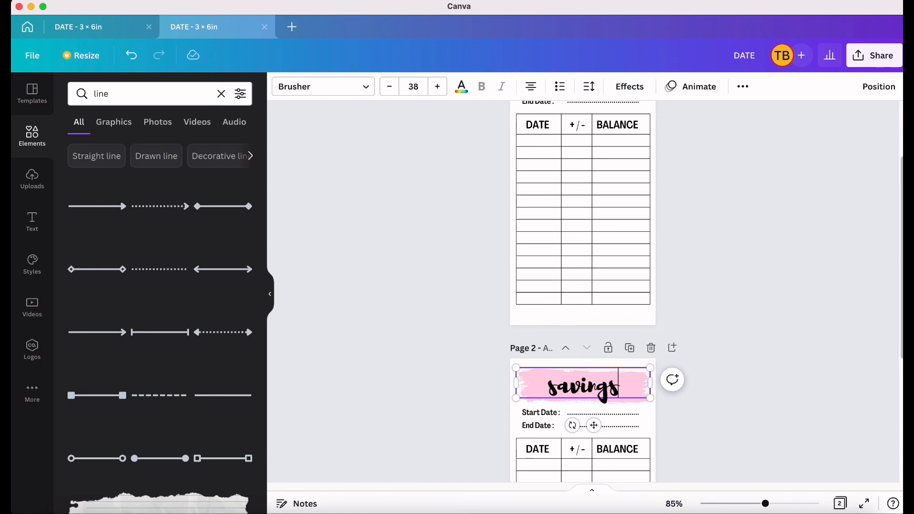
pyautogui.click(738, 377)
# Step: Download all pages of the design as a PDF Standard file
pyautogui.scroll(-5, 696, 327)
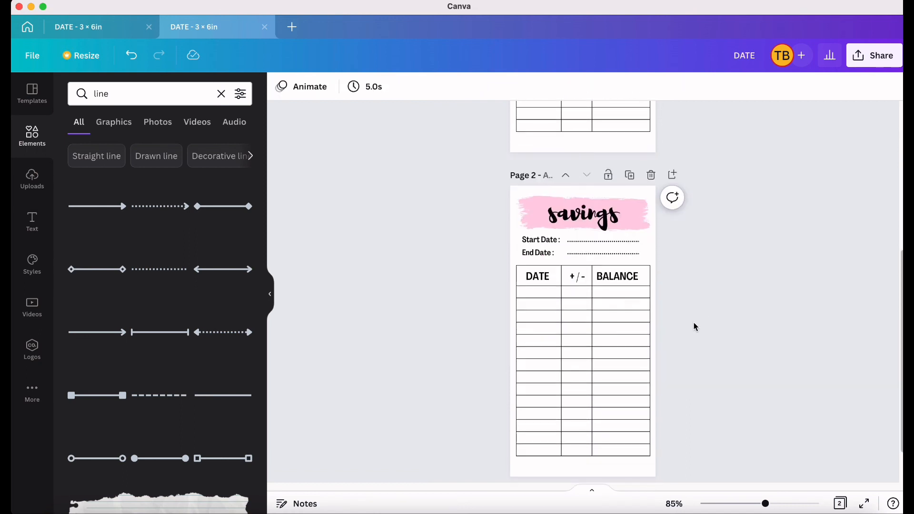
pyautogui.scroll(5, 695, 325)
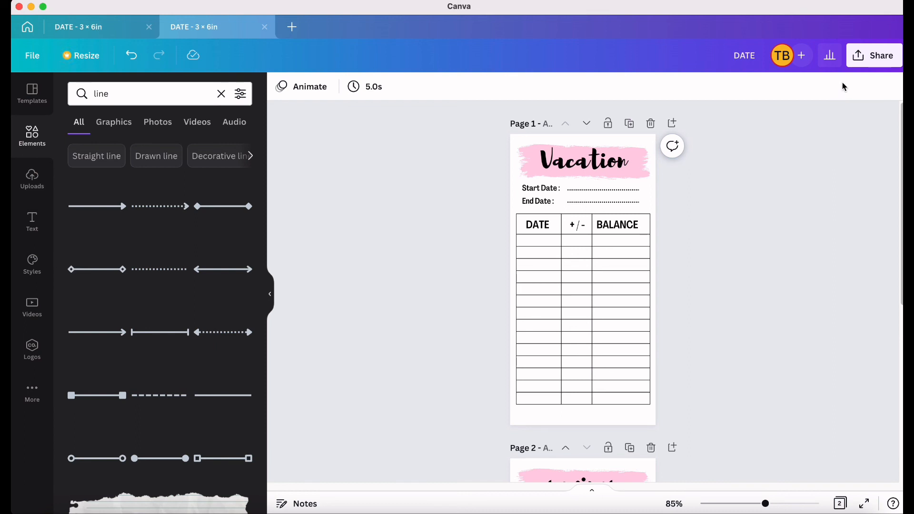
pyautogui.click(884, 59)
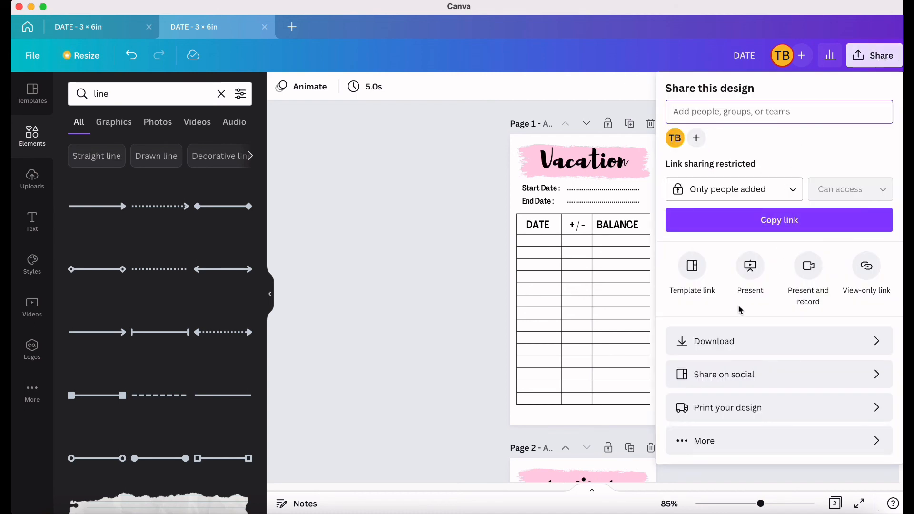
pyautogui.click(746, 342)
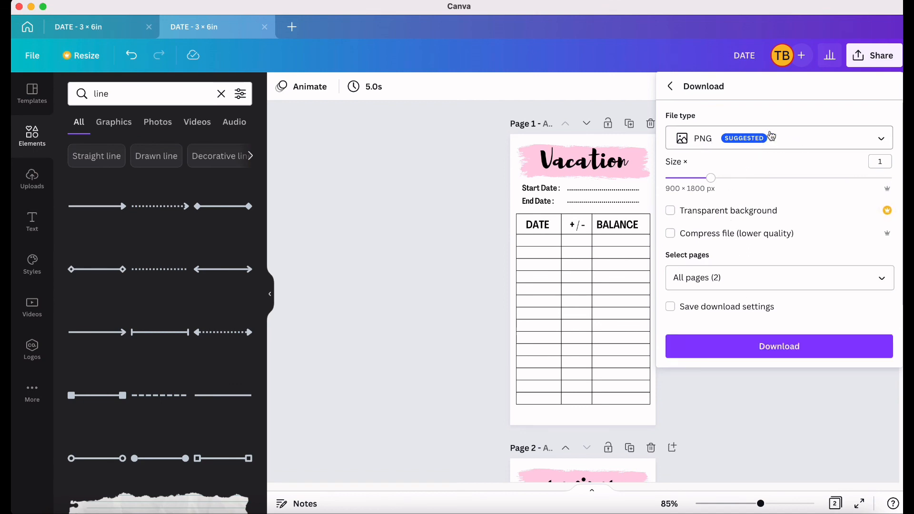
pyautogui.click(802, 140)
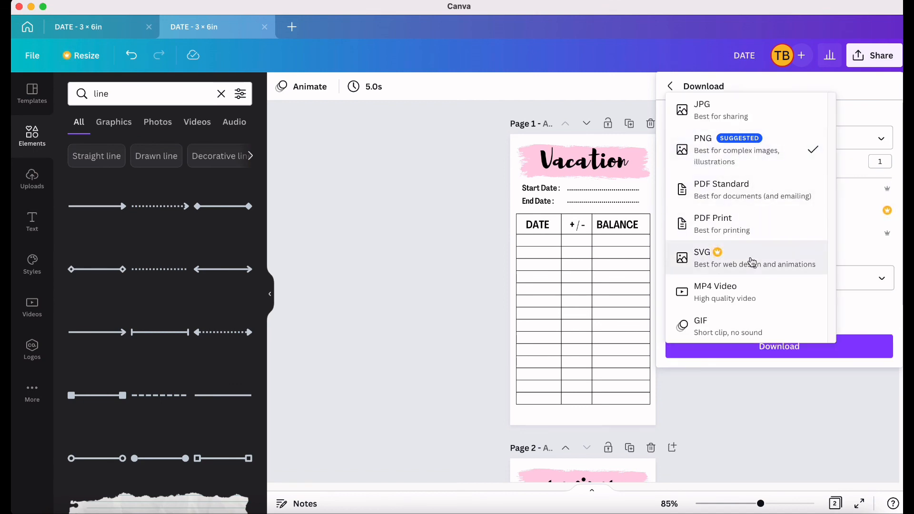
pyautogui.click(763, 202)
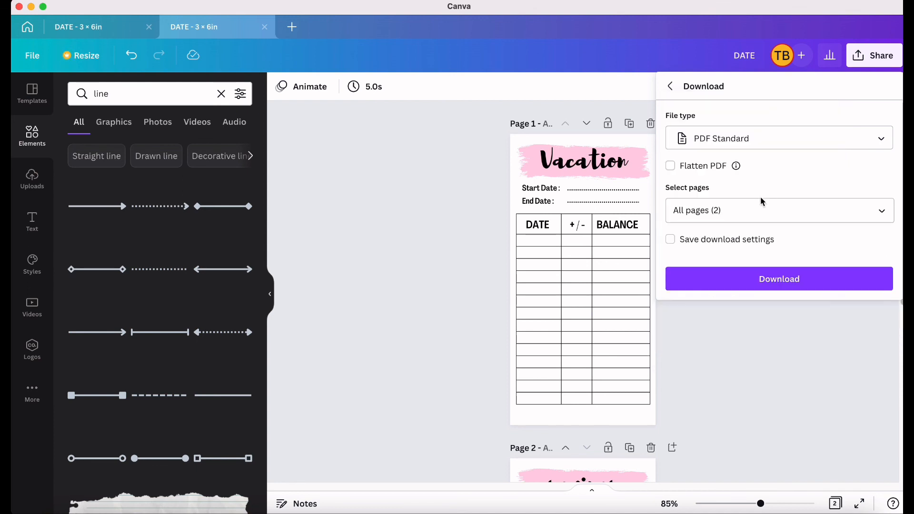
pyautogui.click(748, 283)
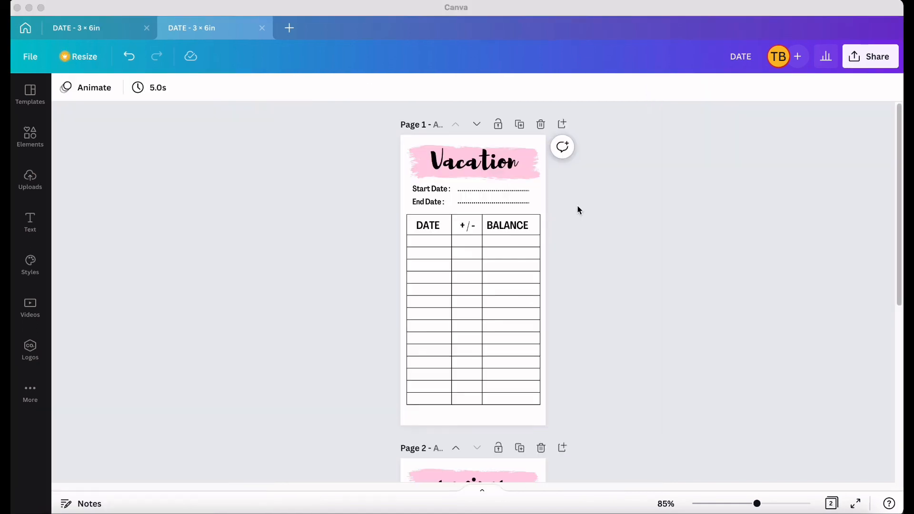